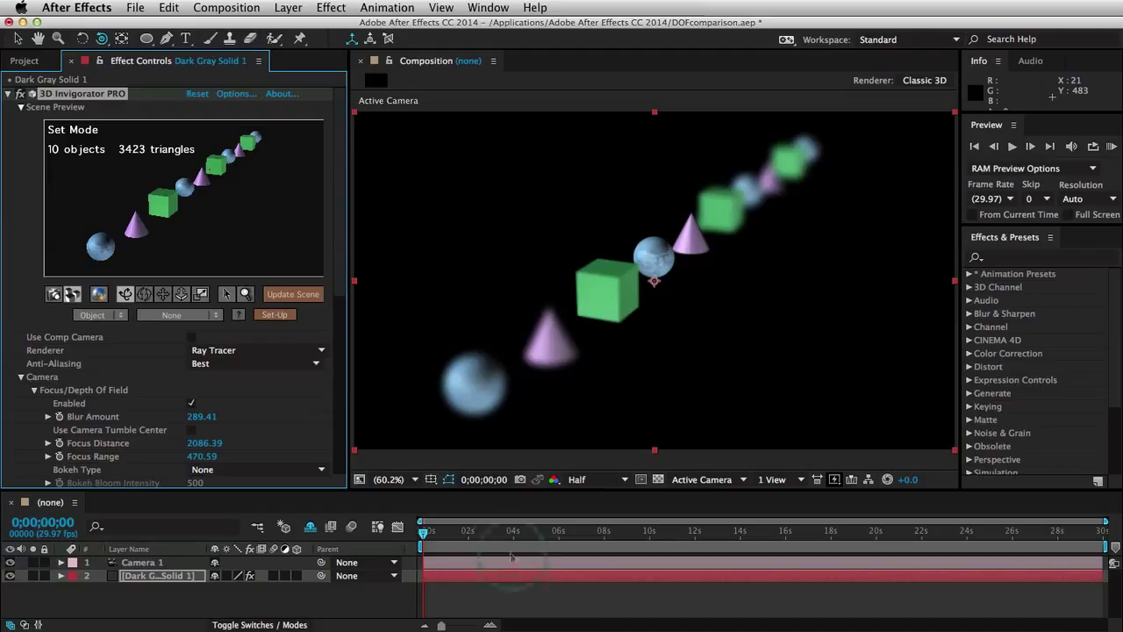
Review Camera 1's depth of field settings and close them with the values kept.
click(142, 566)
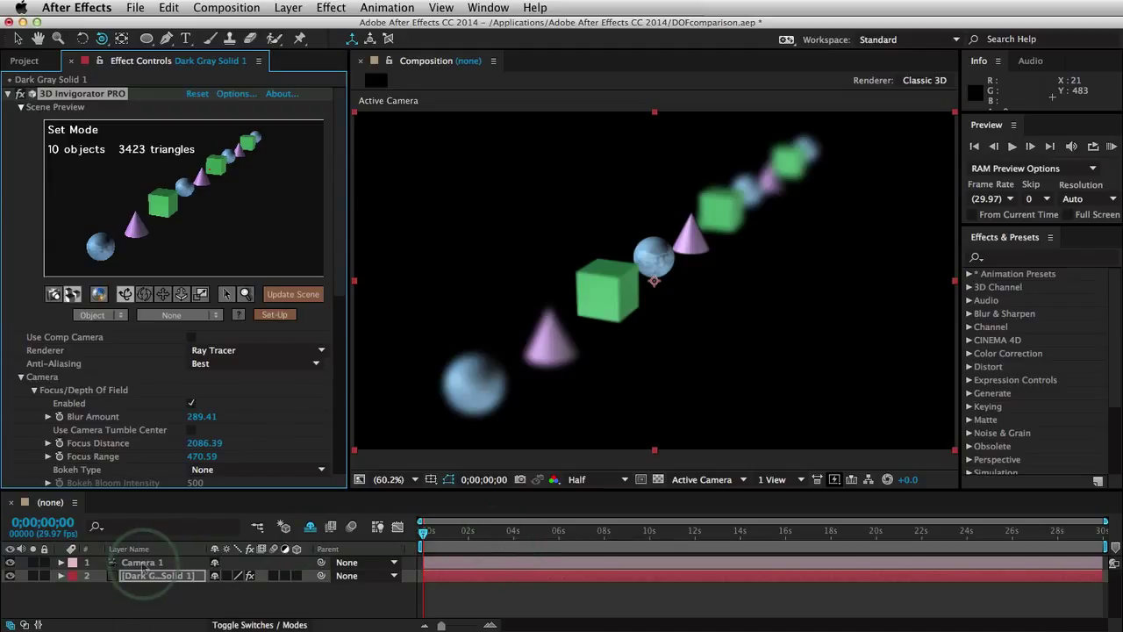
double_click(142, 566)
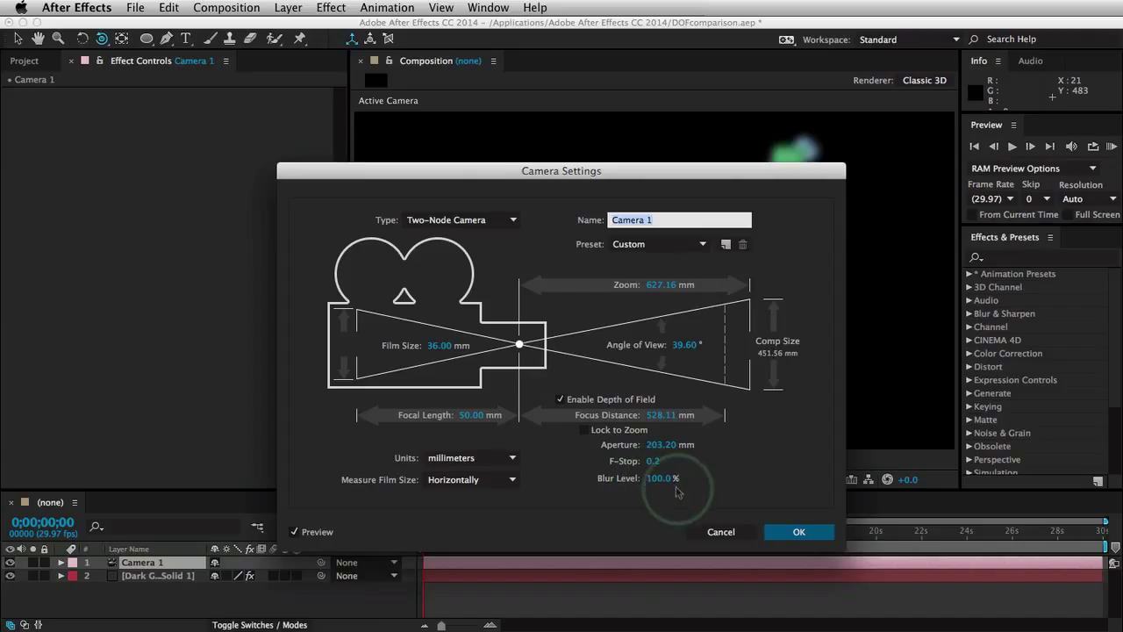
click(798, 531)
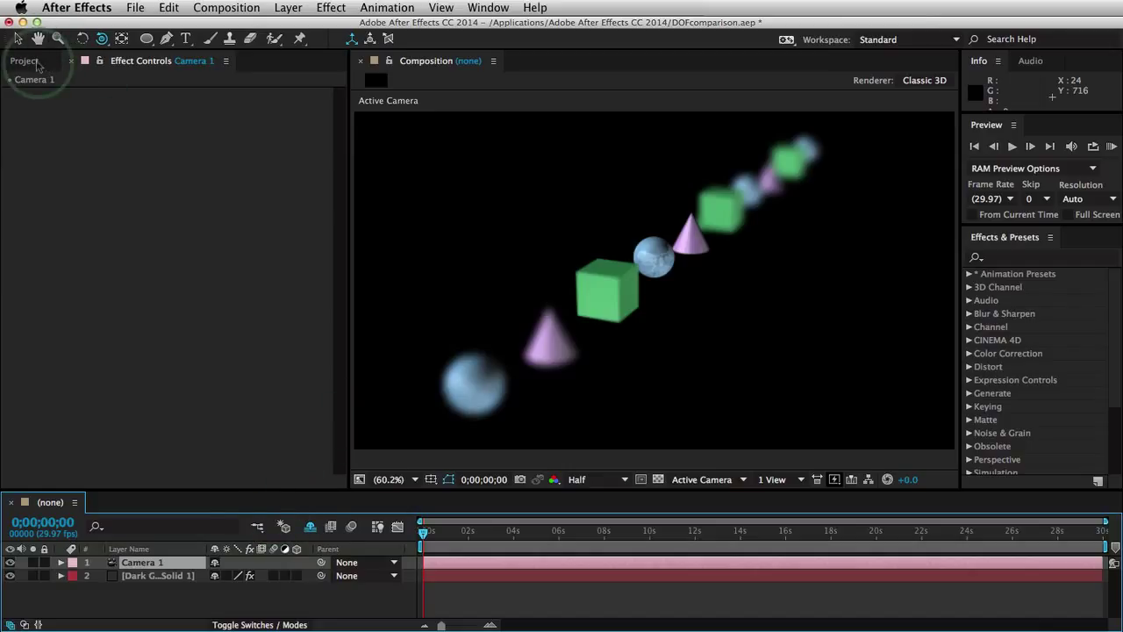
Switch Use Comp Camera on and back off in the 3D Invigorator PRO effect of the Dark Gray Solid 1 layer.
click(163, 575)
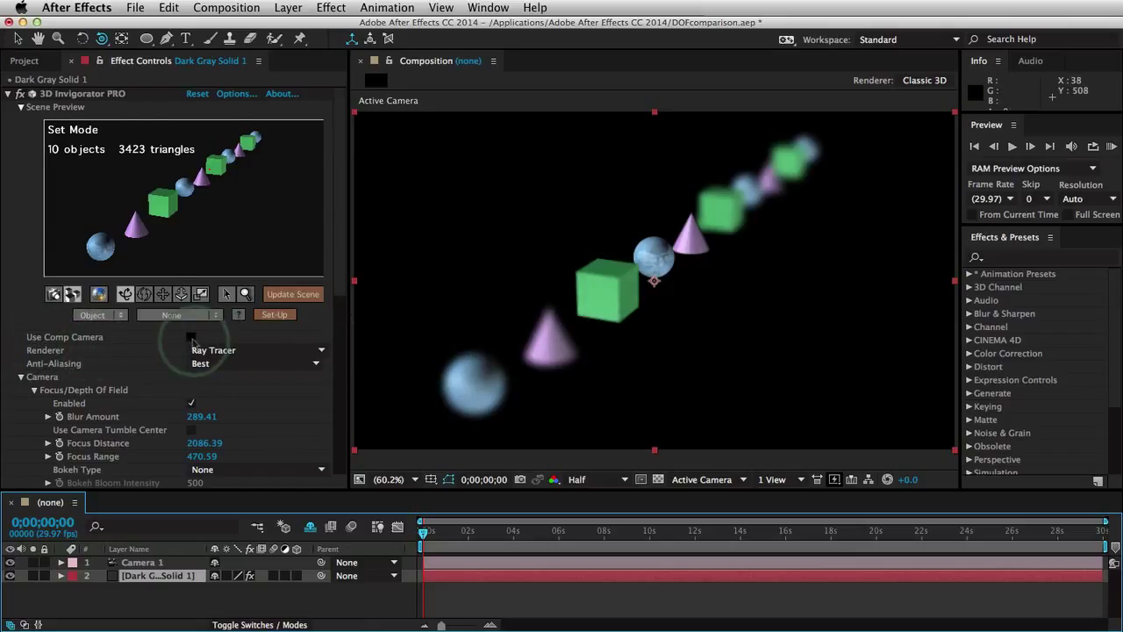
click(192, 338)
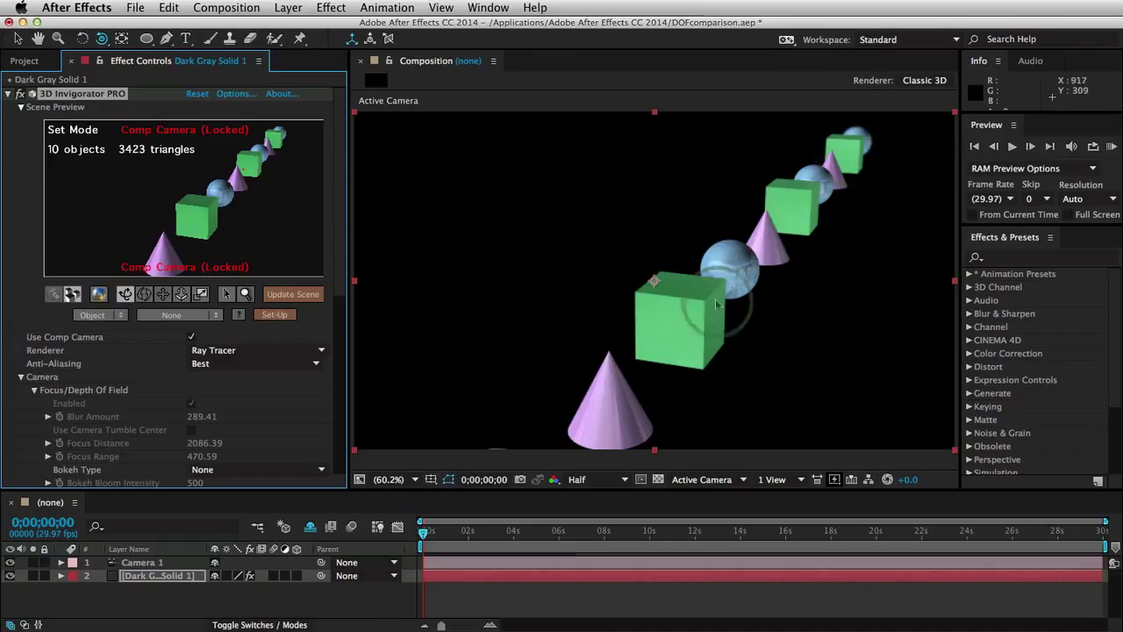
click(191, 338)
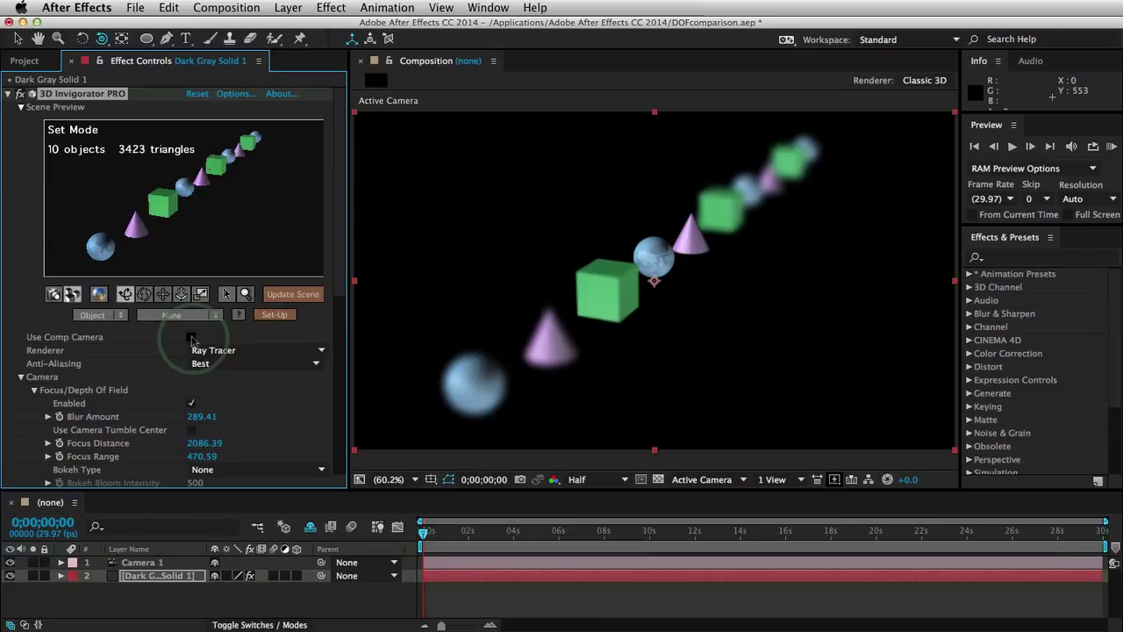
click(751, 307)
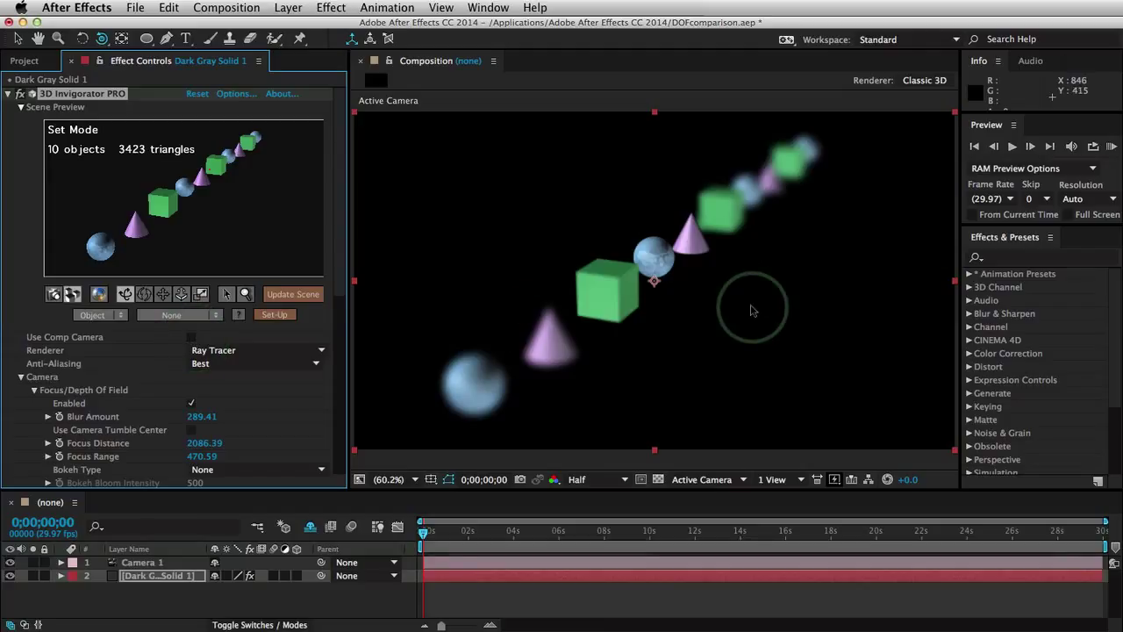
Examine the parameters in the 3D Invigorator PRO effect's Camera group.
click(20, 376)
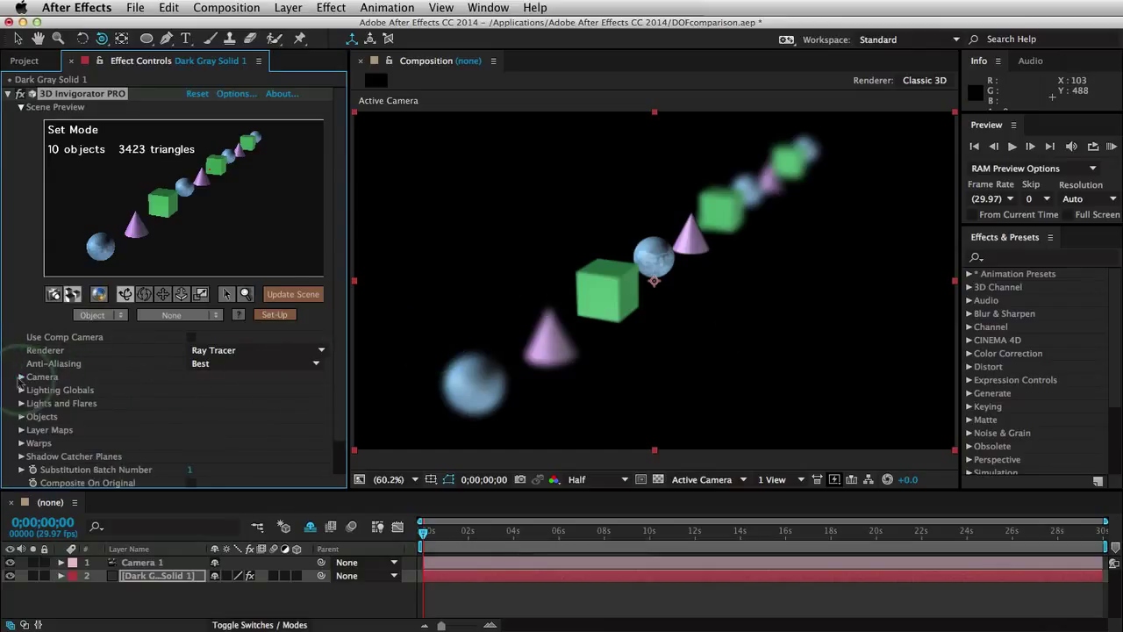
scroll(329, 294, down, 2)
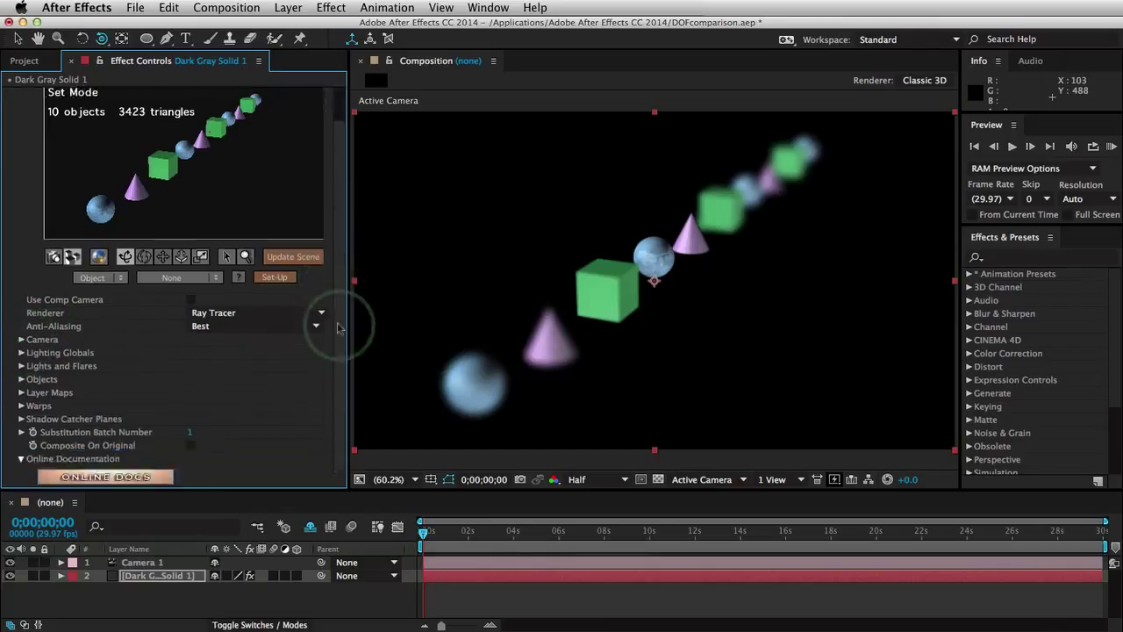
click(21, 340)
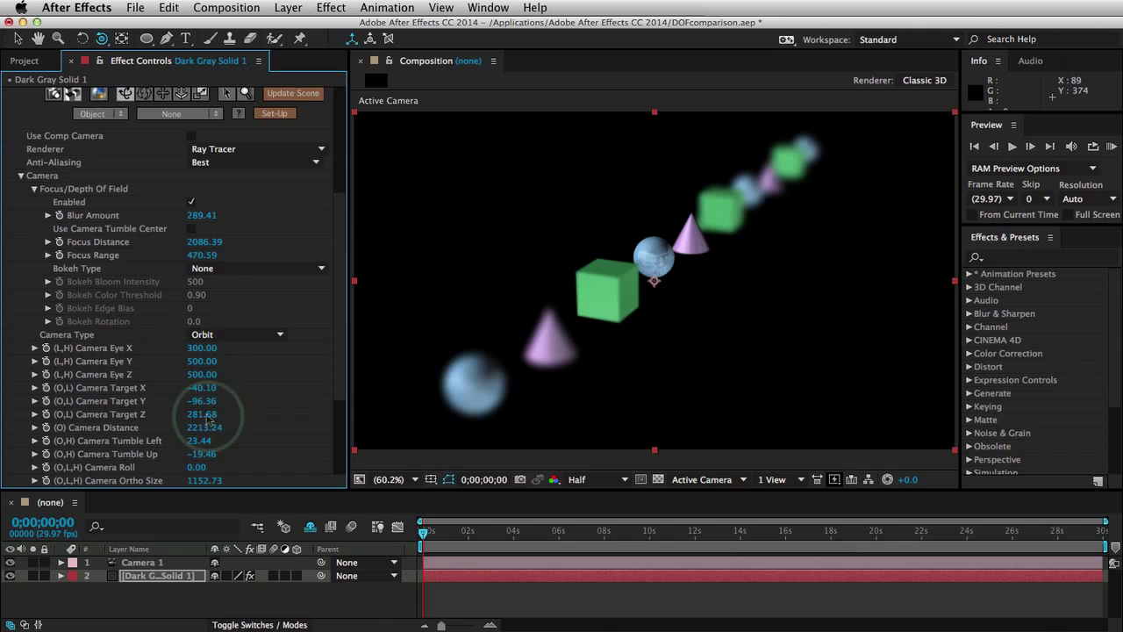
scroll(325, 226, up, 5)
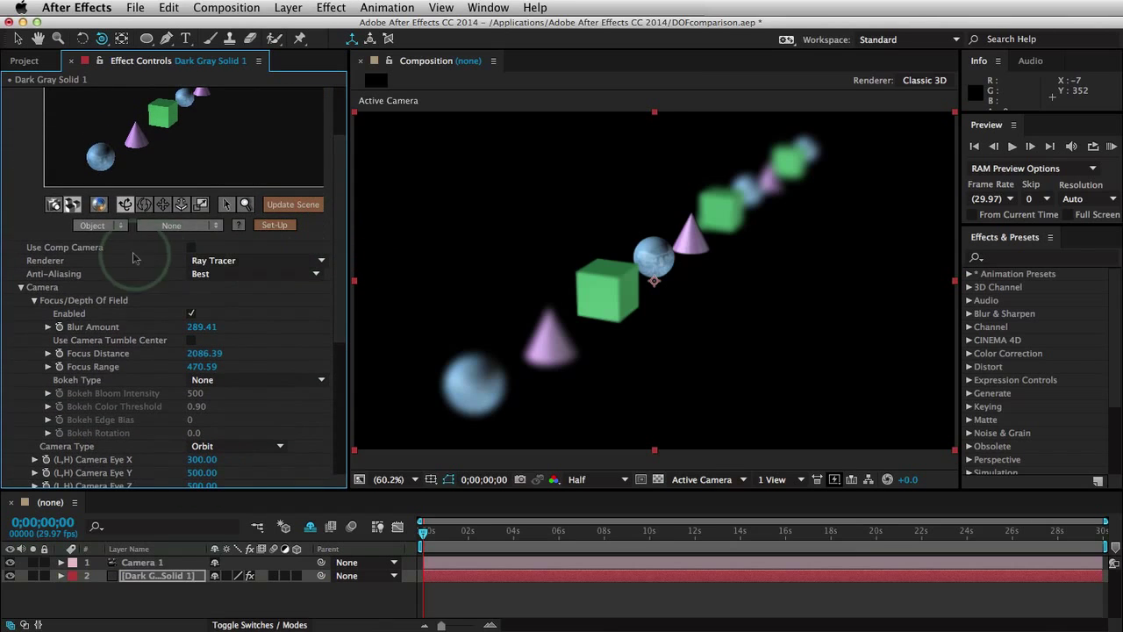
Turn the effect's Focus/Depth Of Field off and on again to compare the render with and without blur.
click(34, 300)
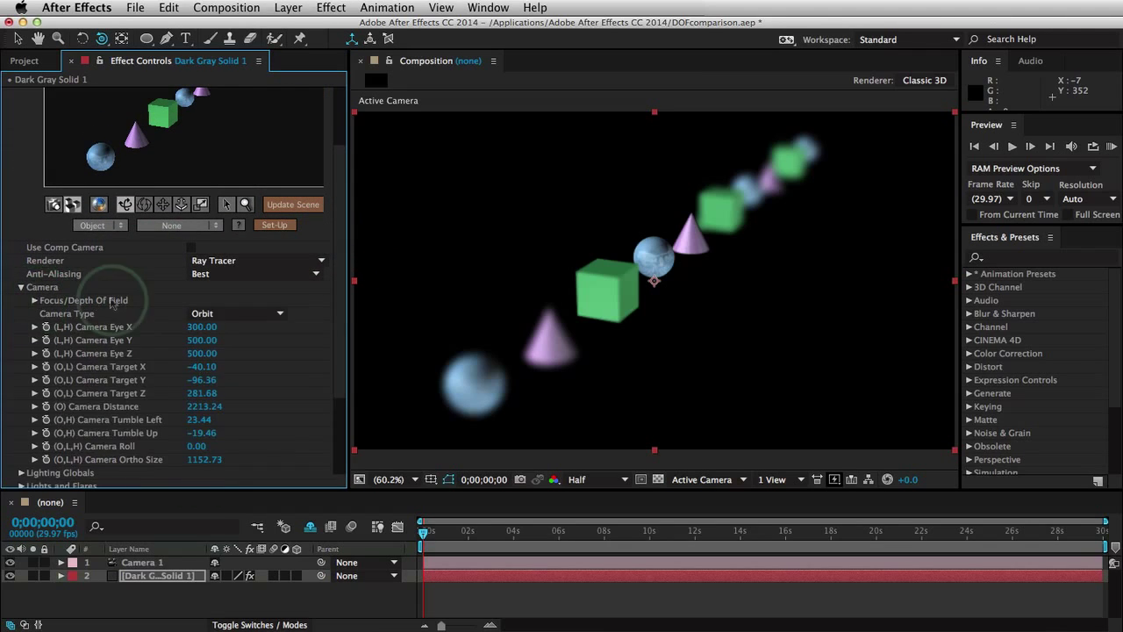
click(34, 300)
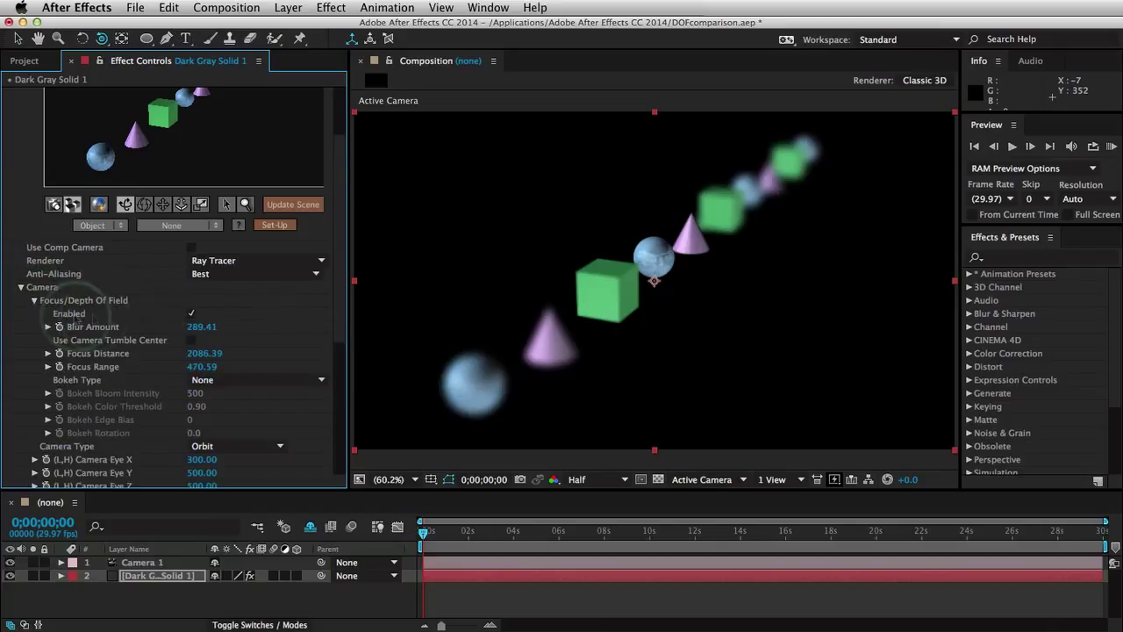
click(191, 313)
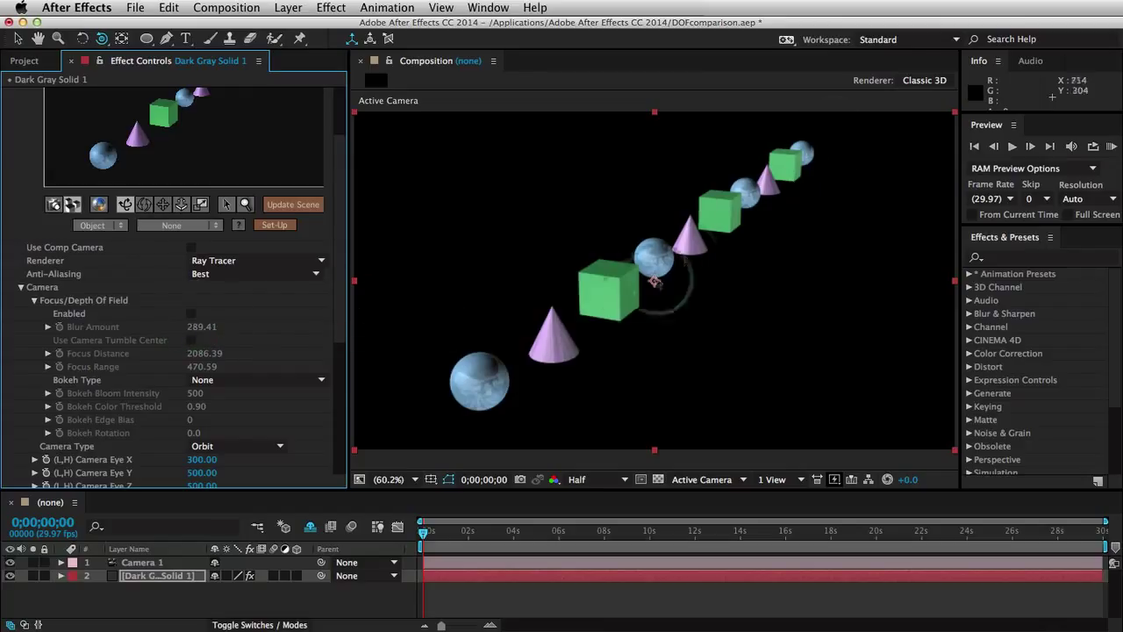
click(191, 313)
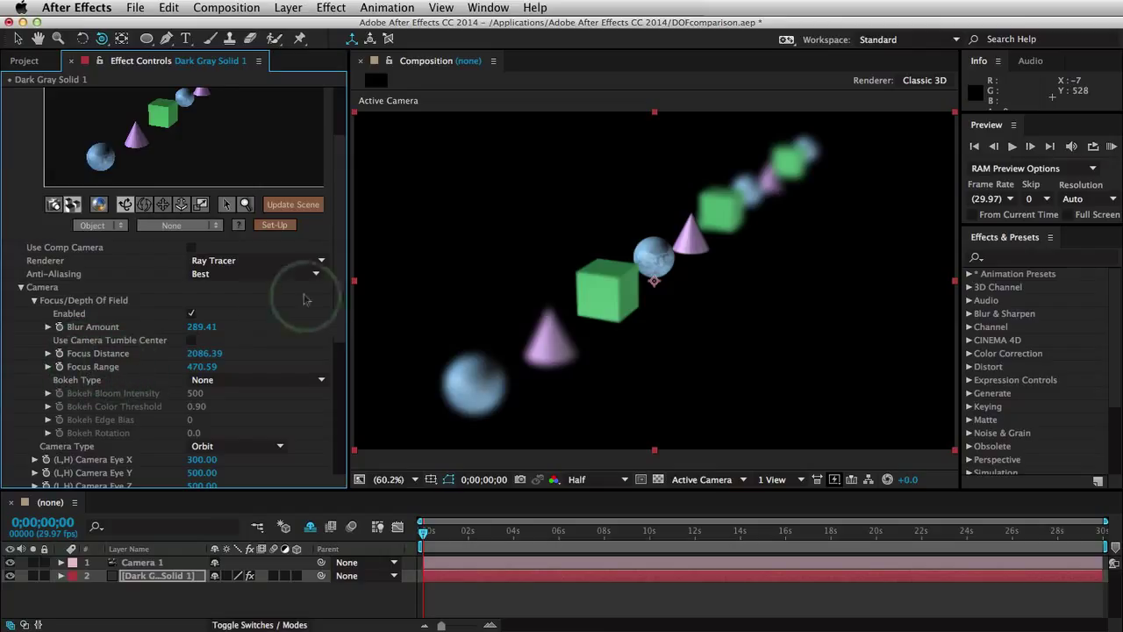
Open the effect's Set-Up window, tilt the main camera view slightly and run a test render.
scroll(331, 224, up, 3)
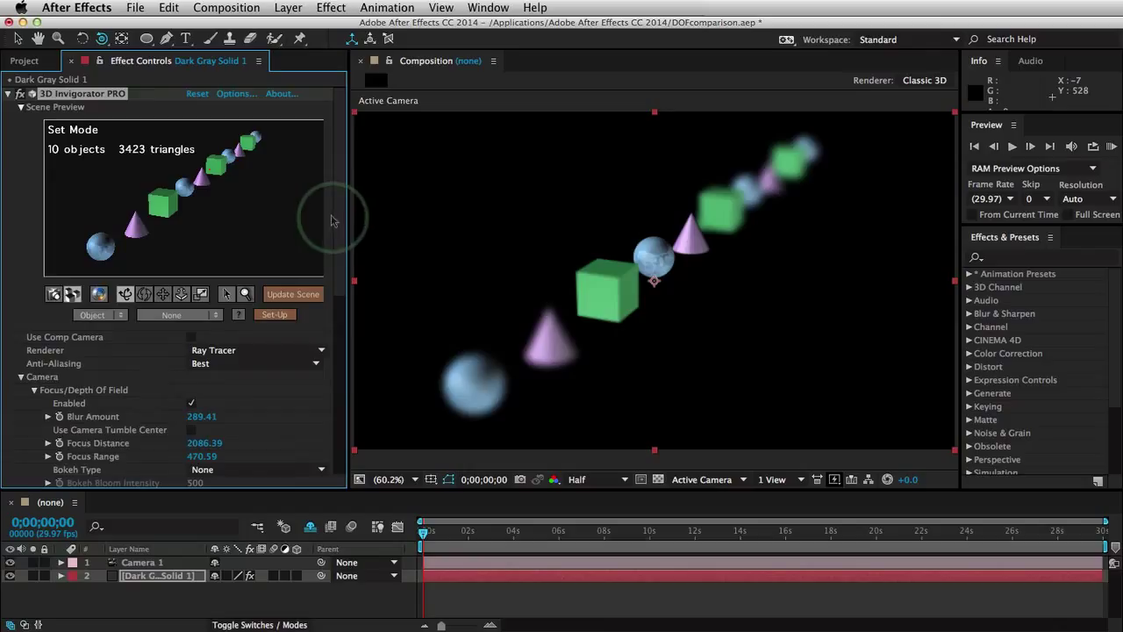
click(274, 314)
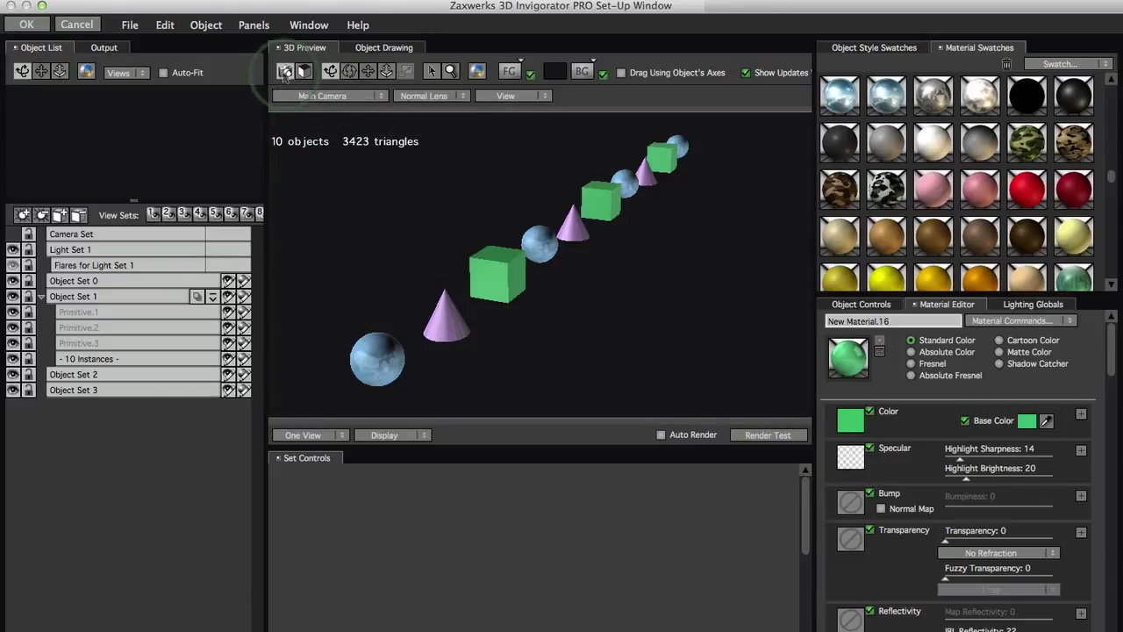
drag(571, 263, 546, 260)
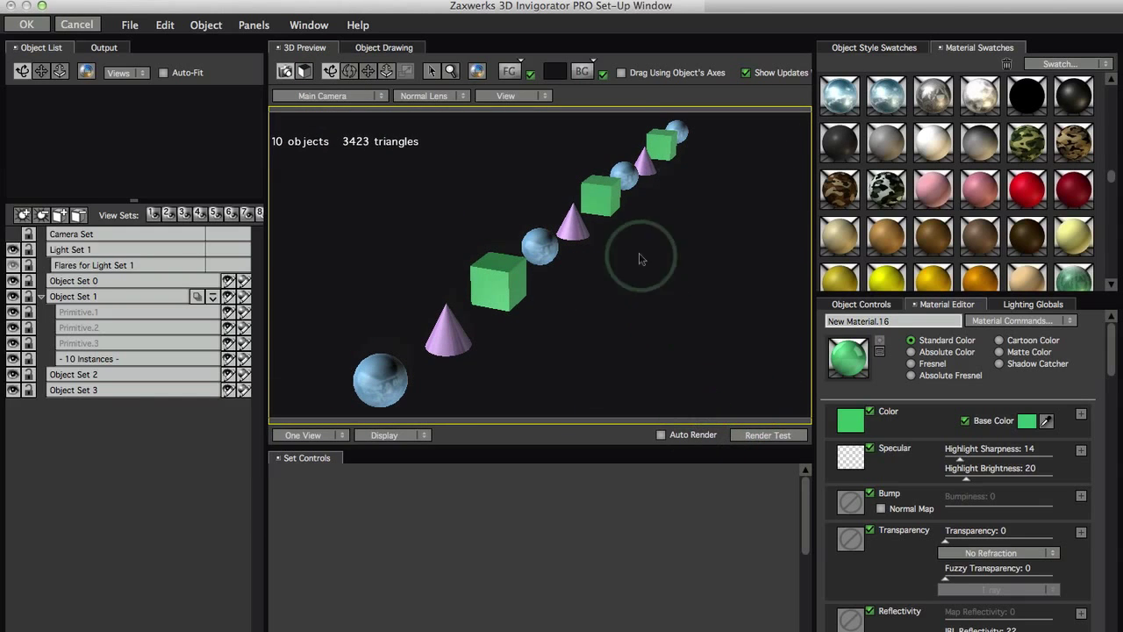
click(753, 435)
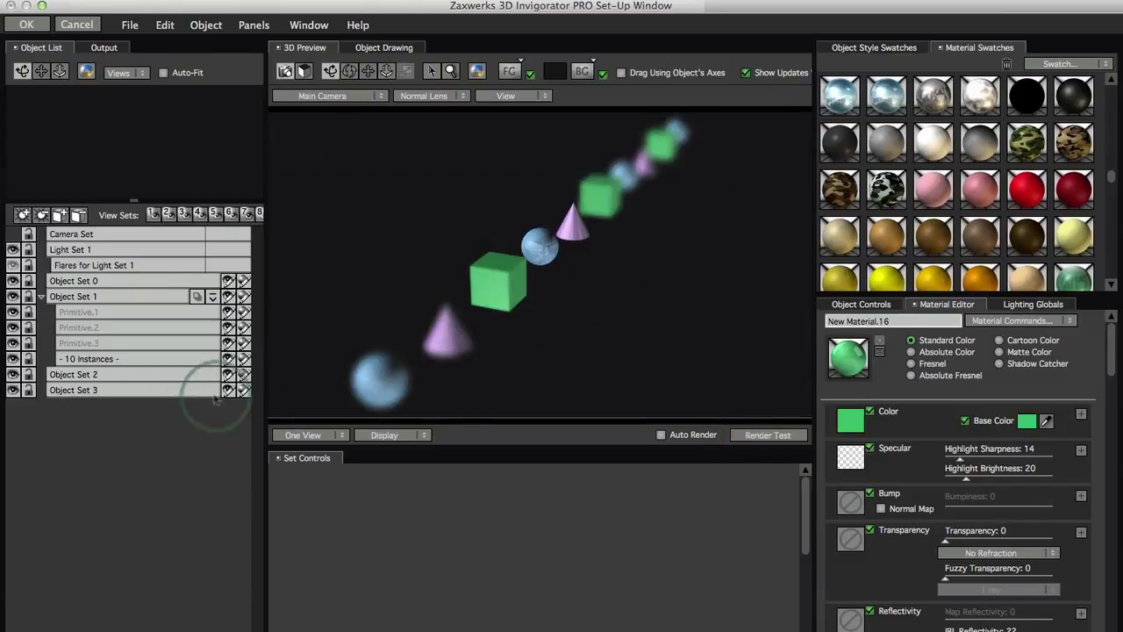
Preview the depth of field with Auto Render on while orbiting the main camera around the objects, and switch Auto Render off again.
click(661, 434)
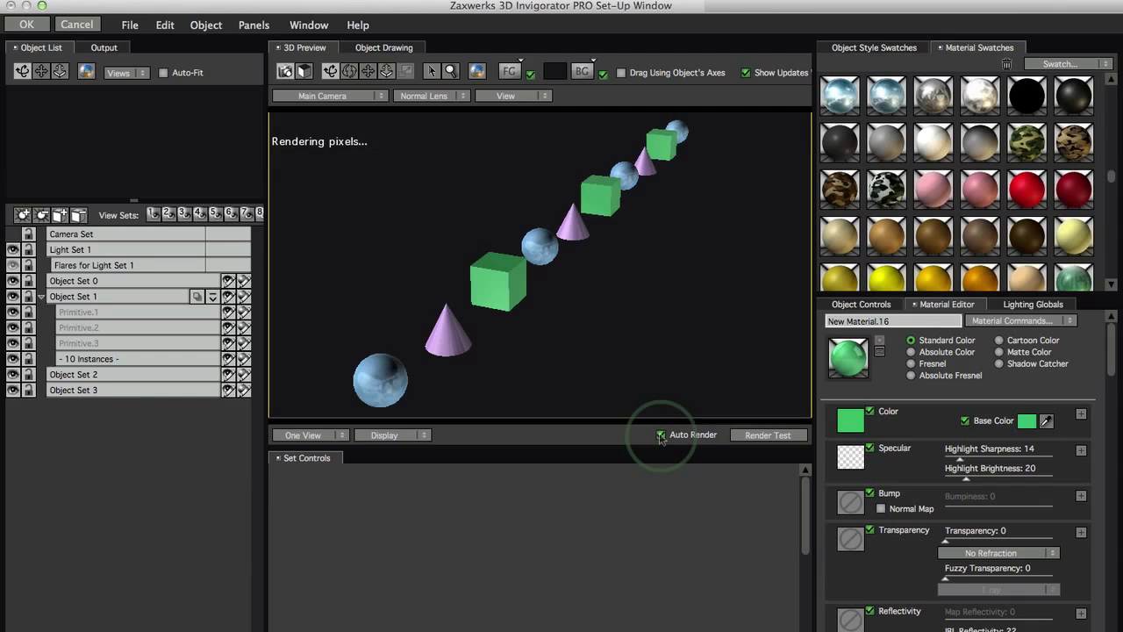
drag(477, 358, 605, 357)
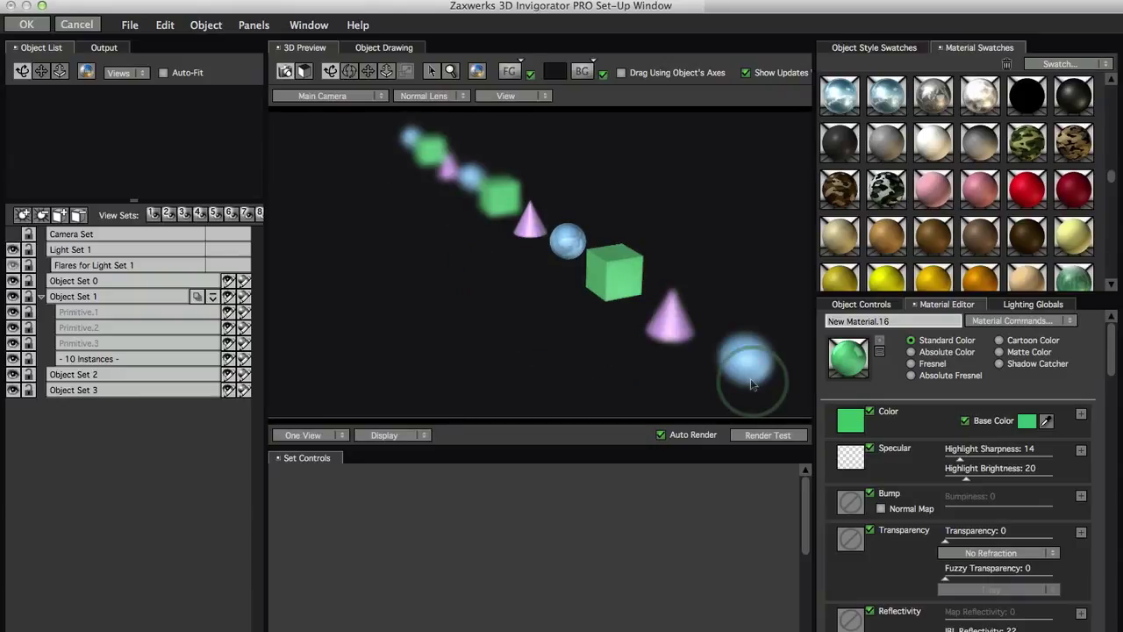
drag(672, 377, 504, 371)
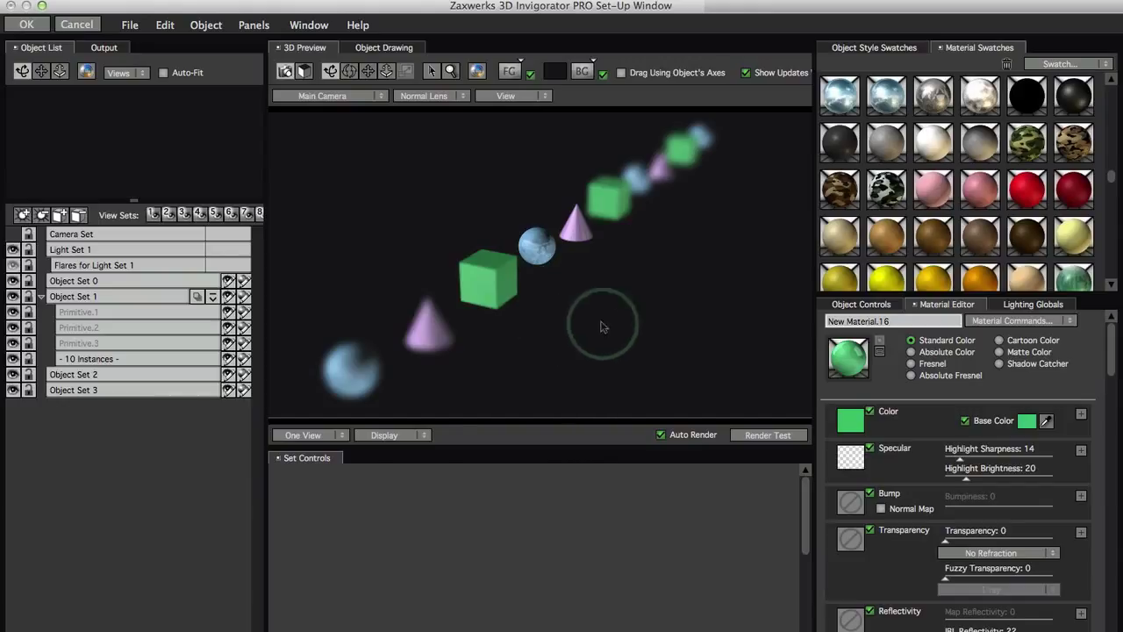
click(662, 435)
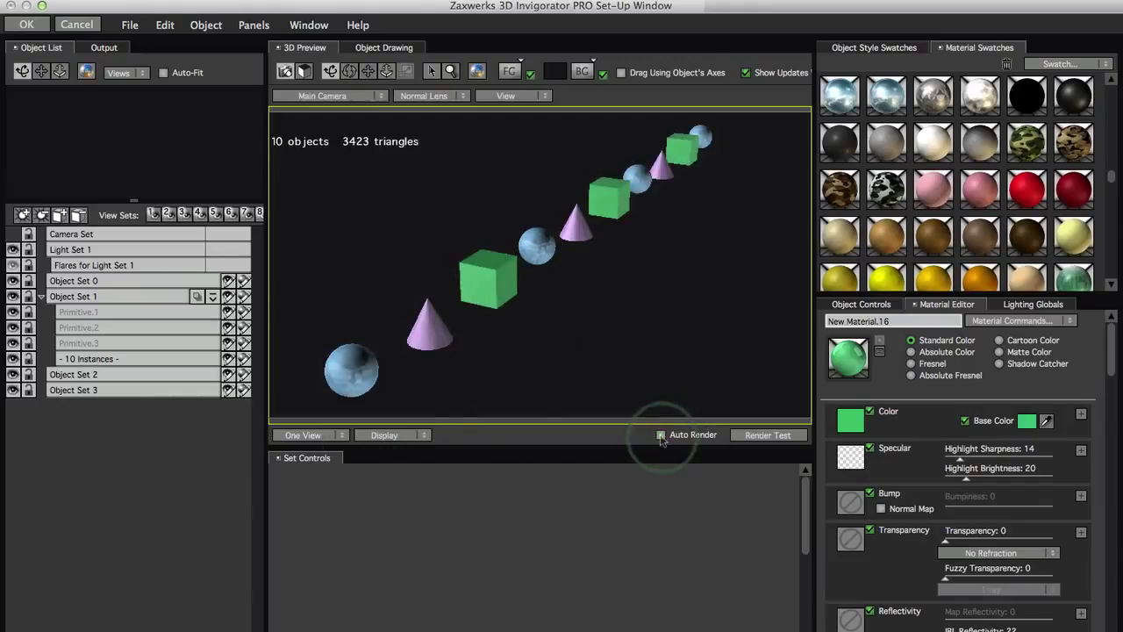
Change the 3D preview layout to Two Vertical and enlarge the preview area so both camera views are taller.
click(321, 436)
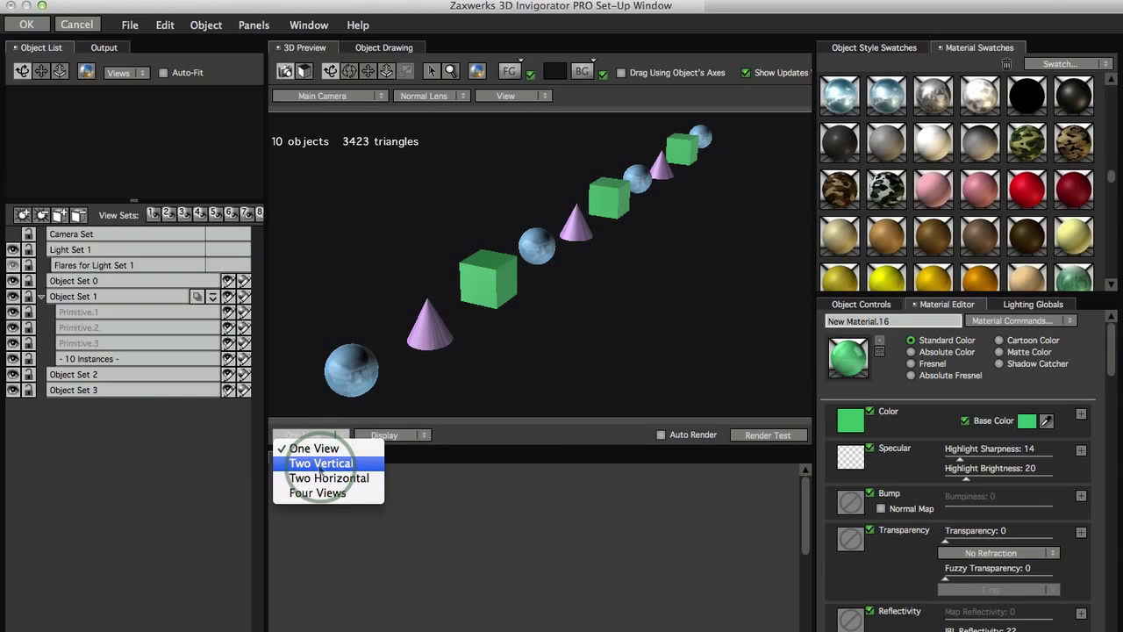
click(308, 463)
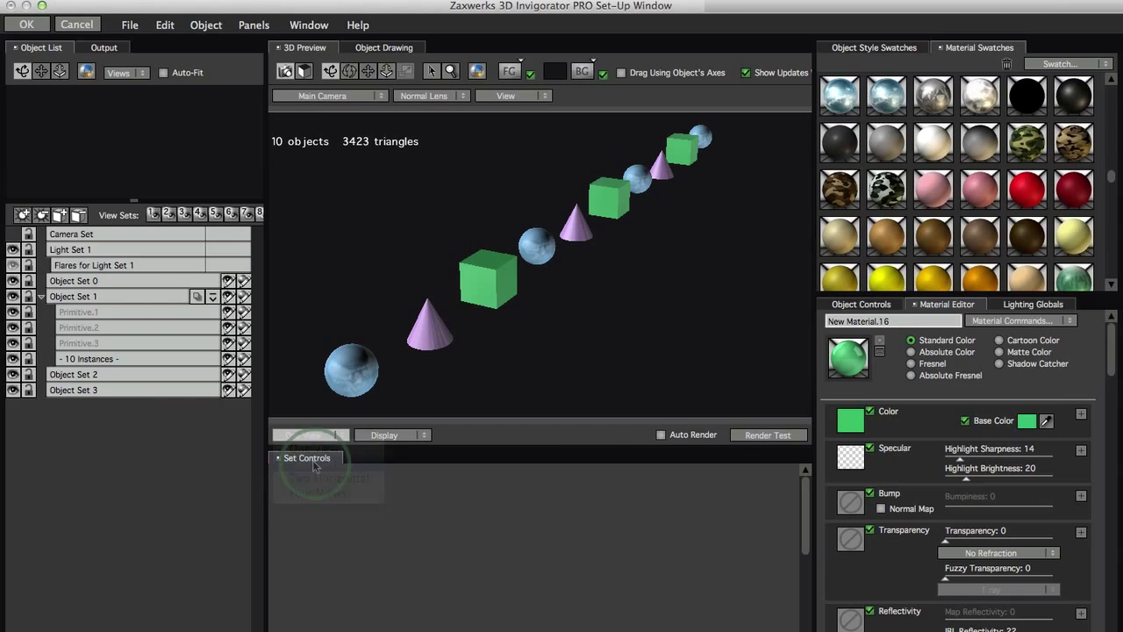
click(544, 447)
click(540, 259)
mouse_move(540, 257)
mouse_down()
mouse_move(527, 356)
mouse_move(526, 246)
mouse_move(540, 263)
mouse_up()
click(542, 305)
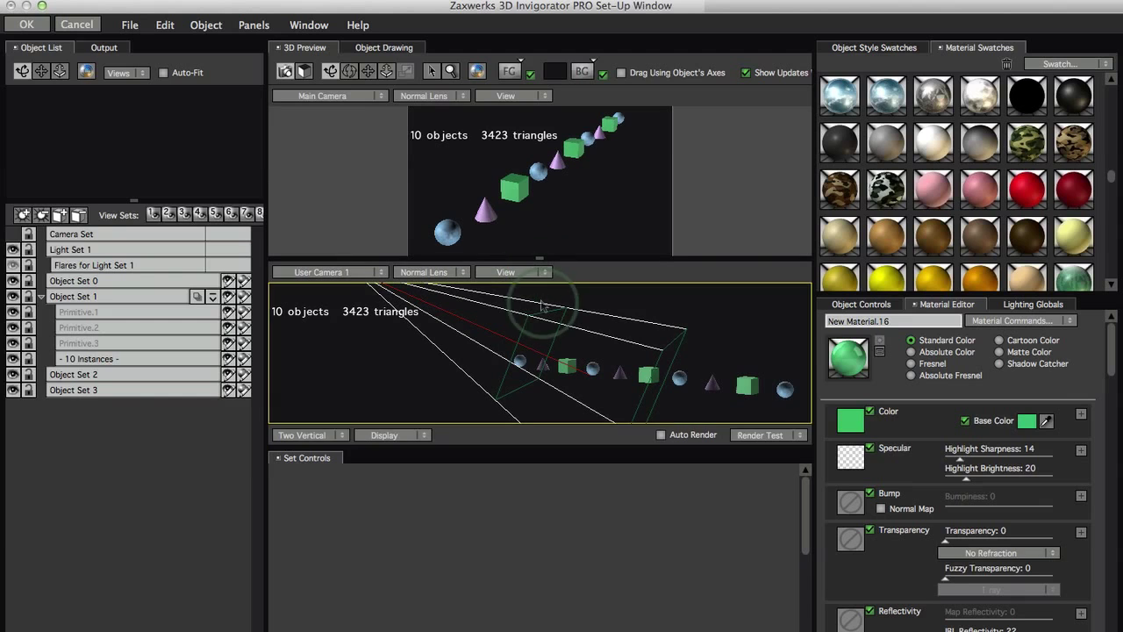
drag(502, 450, 507, 594)
click(488, 148)
click(304, 103)
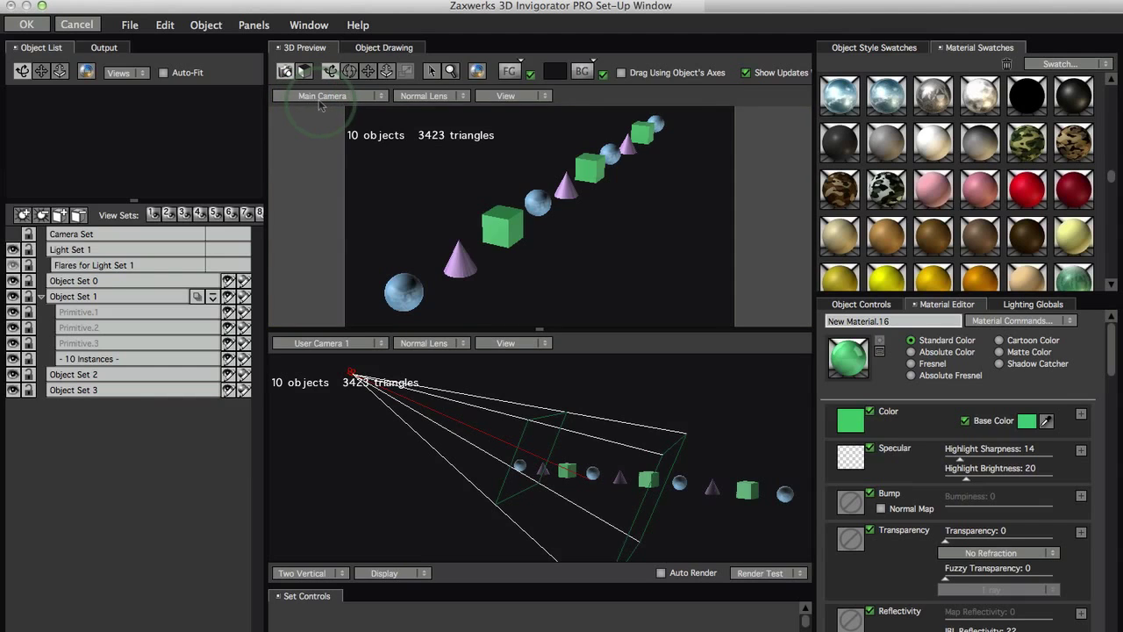
click(432, 357)
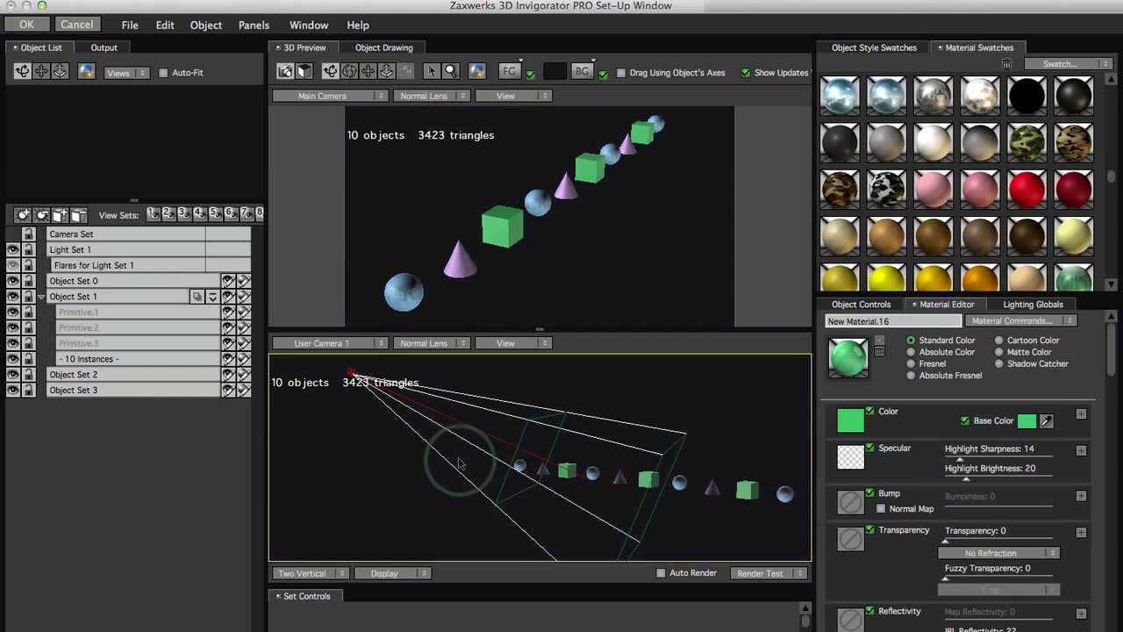
Orbit, zoom and pan the User Camera 1 view to examine the main camera, its focus planes and the row of objects.
drag(439, 471, 349, 479)
click(386, 167)
drag(376, 426, 418, 509)
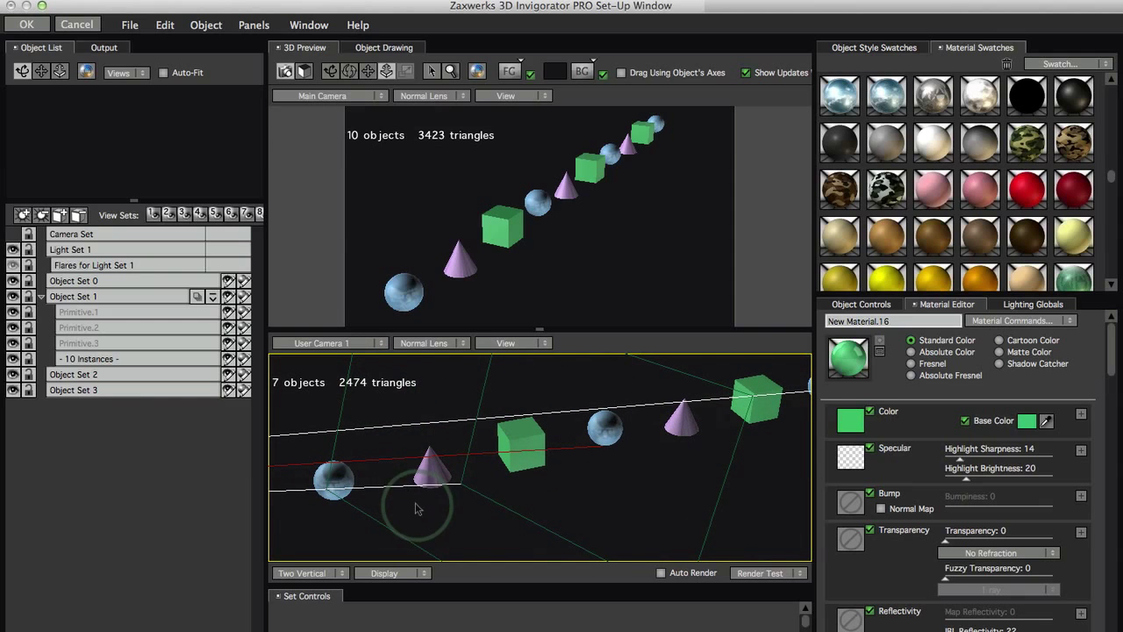
drag(314, 493, 503, 472)
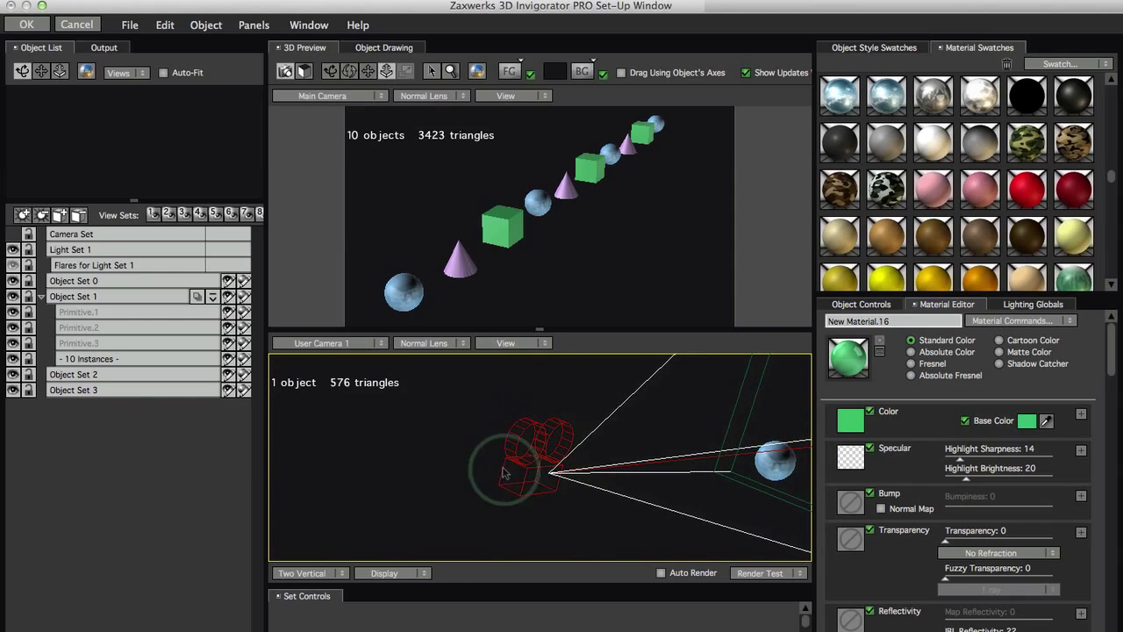
drag(590, 446, 651, 551)
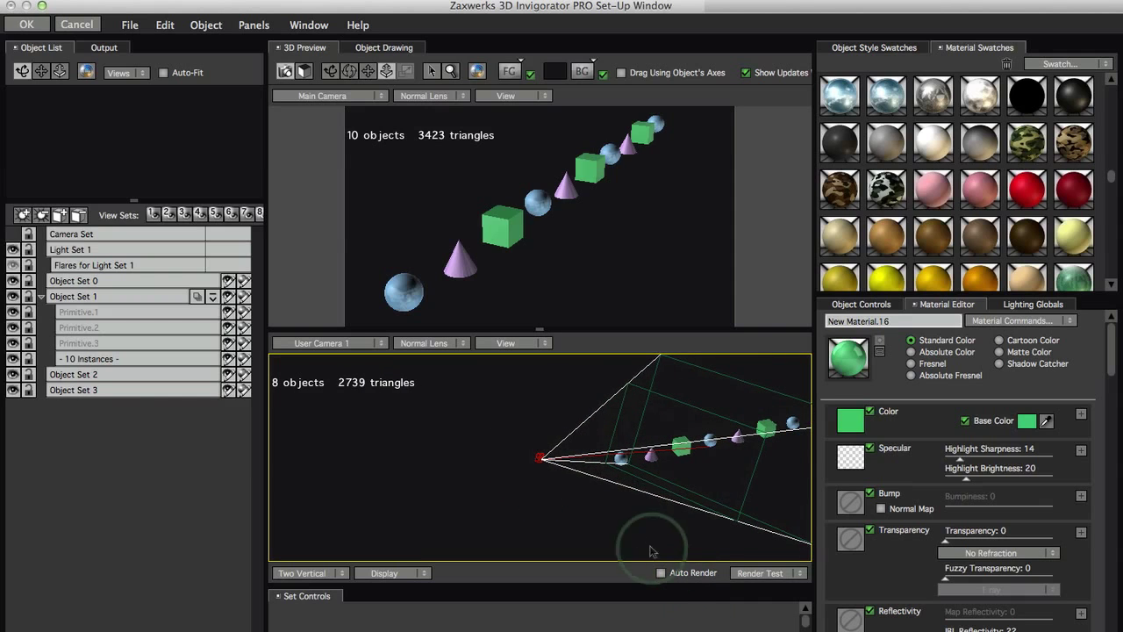
drag(695, 479, 526, 490)
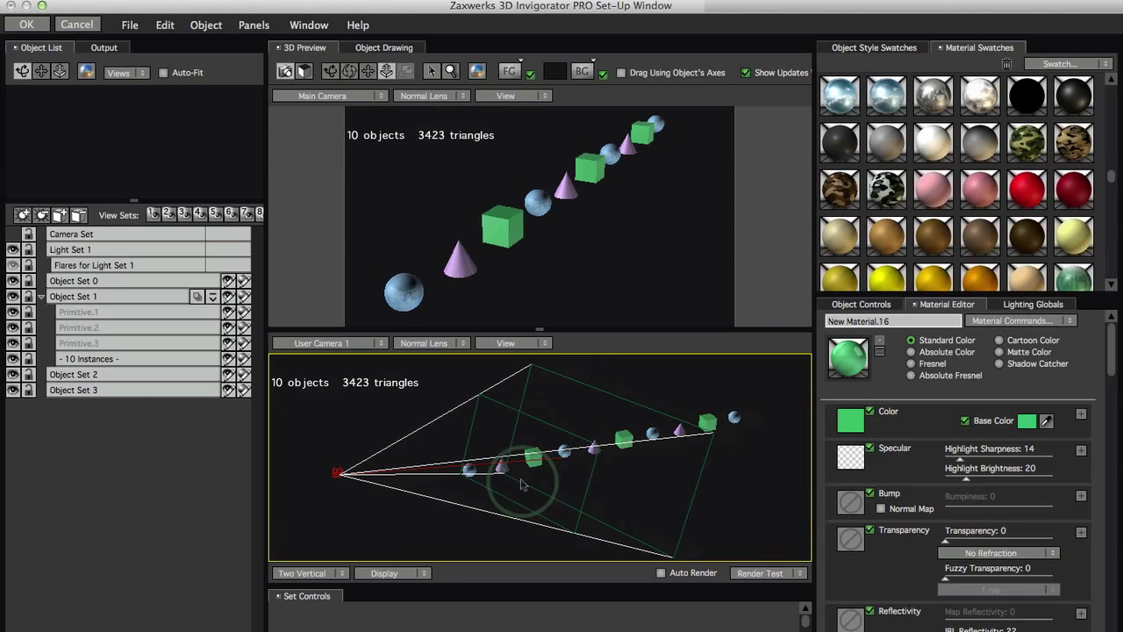
Orbit the User Camera 1 view from behind the main camera around to its side to compare the focus planes with the objects.
click(330, 71)
drag(401, 476, 504, 492)
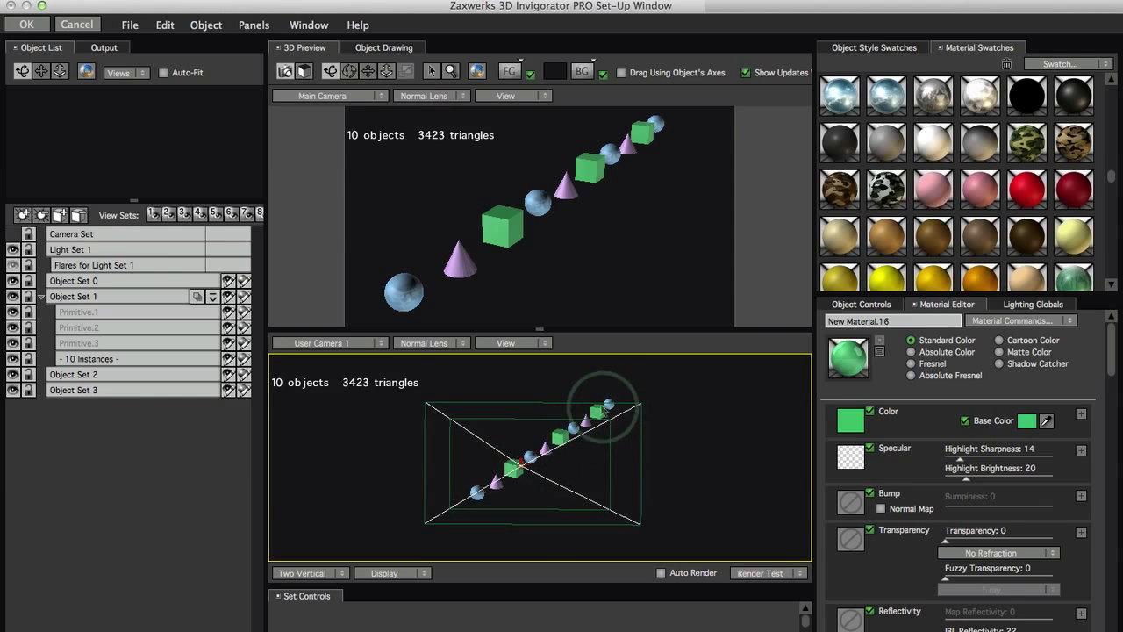
drag(596, 429, 596, 429)
click(659, 143)
drag(567, 464, 509, 339)
click(386, 71)
drag(646, 446, 640, 397)
click(464, 247)
click(544, 497)
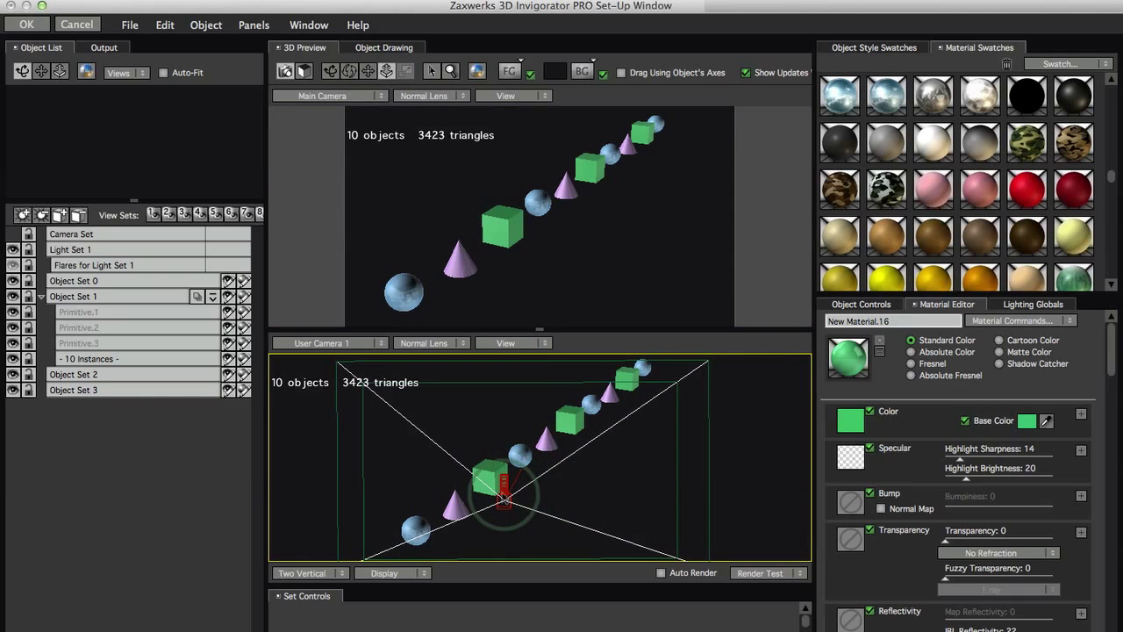
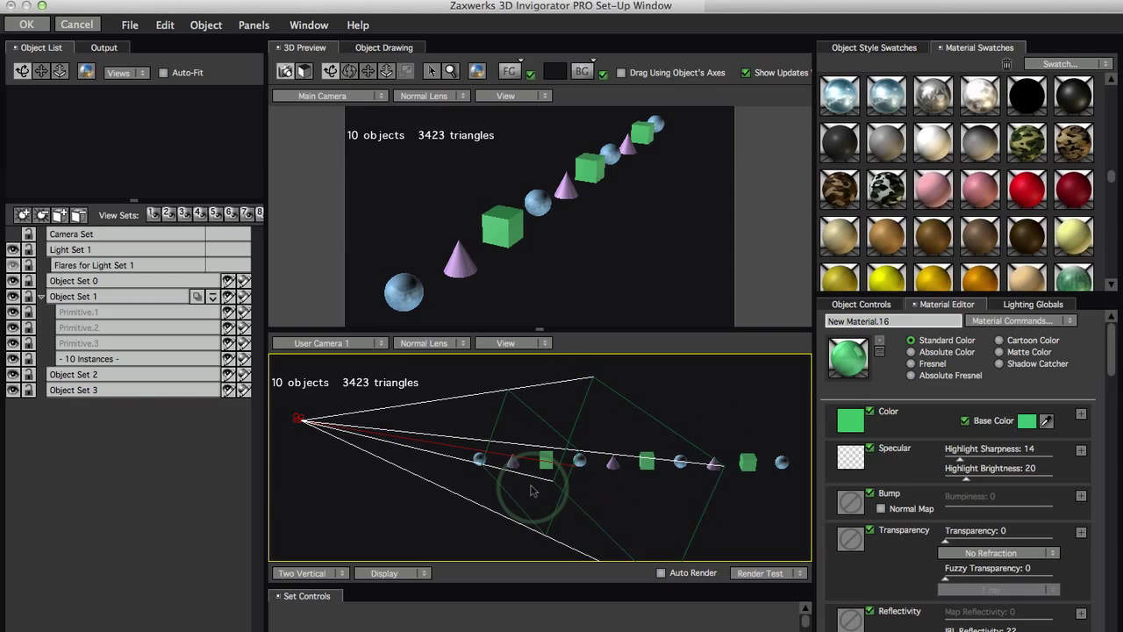
Make the Set Controls area taller, select the Camera Set, and bring its Camera Focus settings into view.
drag(526, 490, 443, 459)
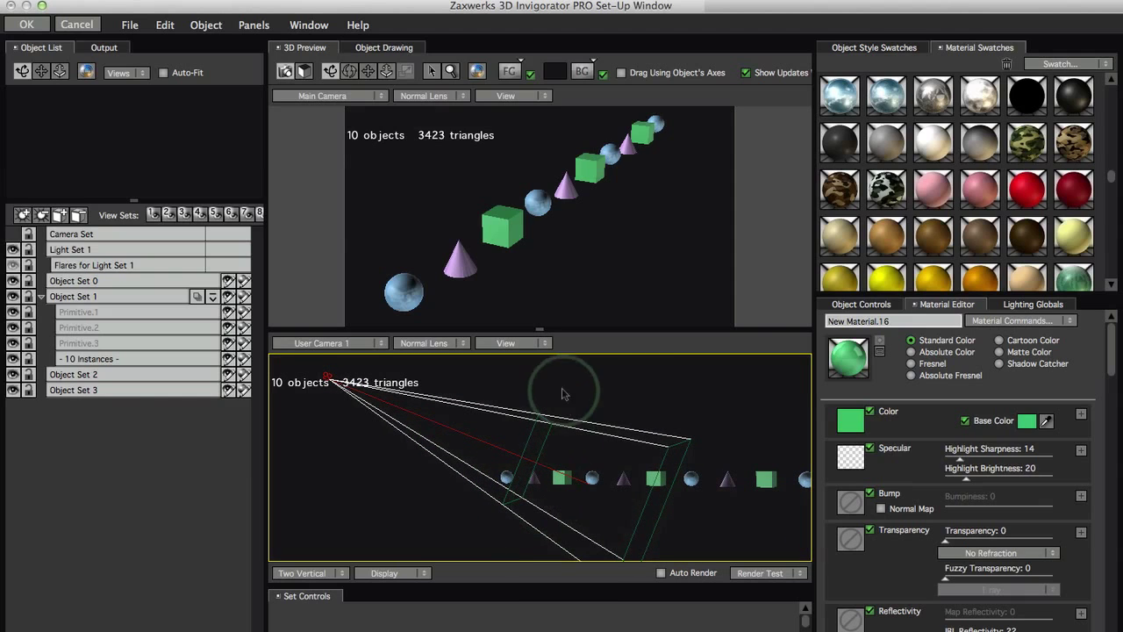
drag(555, 586, 554, 470)
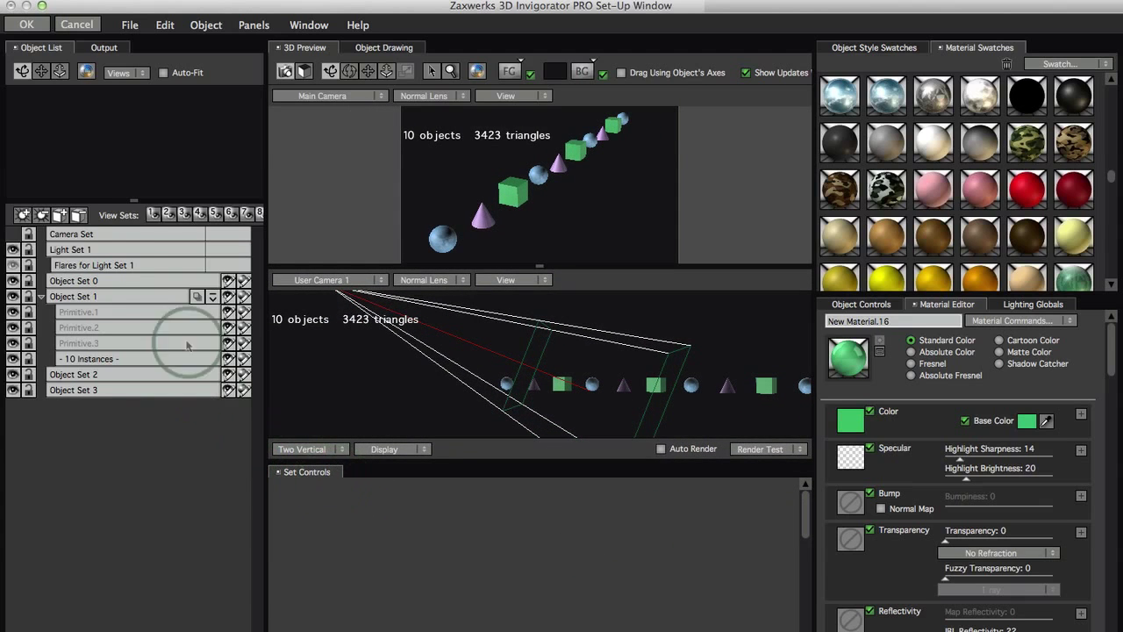
click(77, 238)
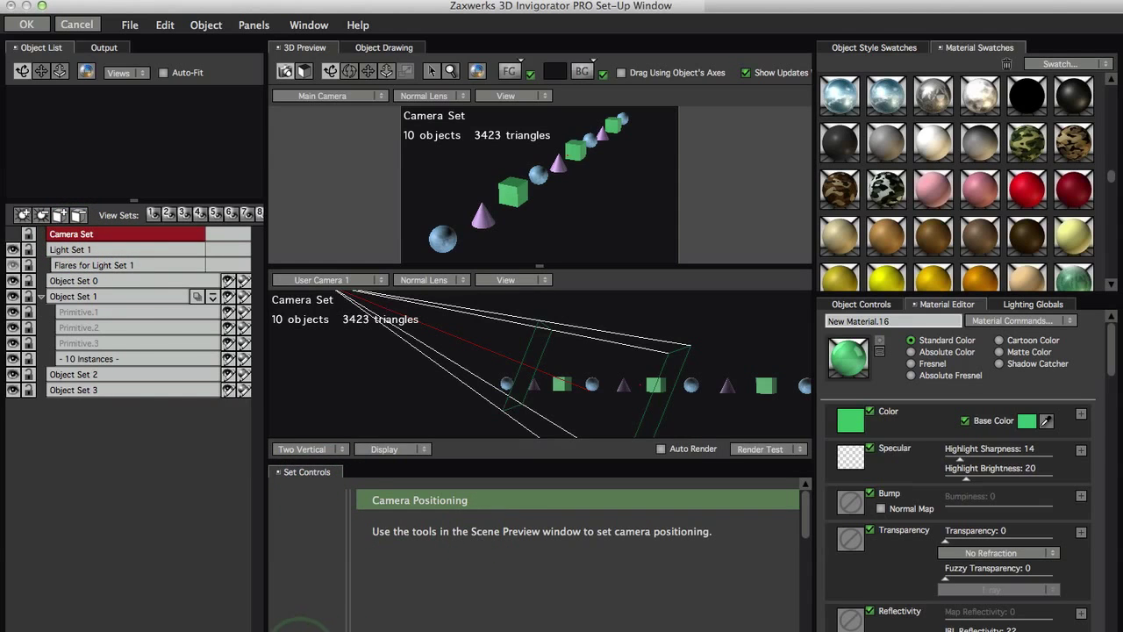
scroll(299, 627, right, 5)
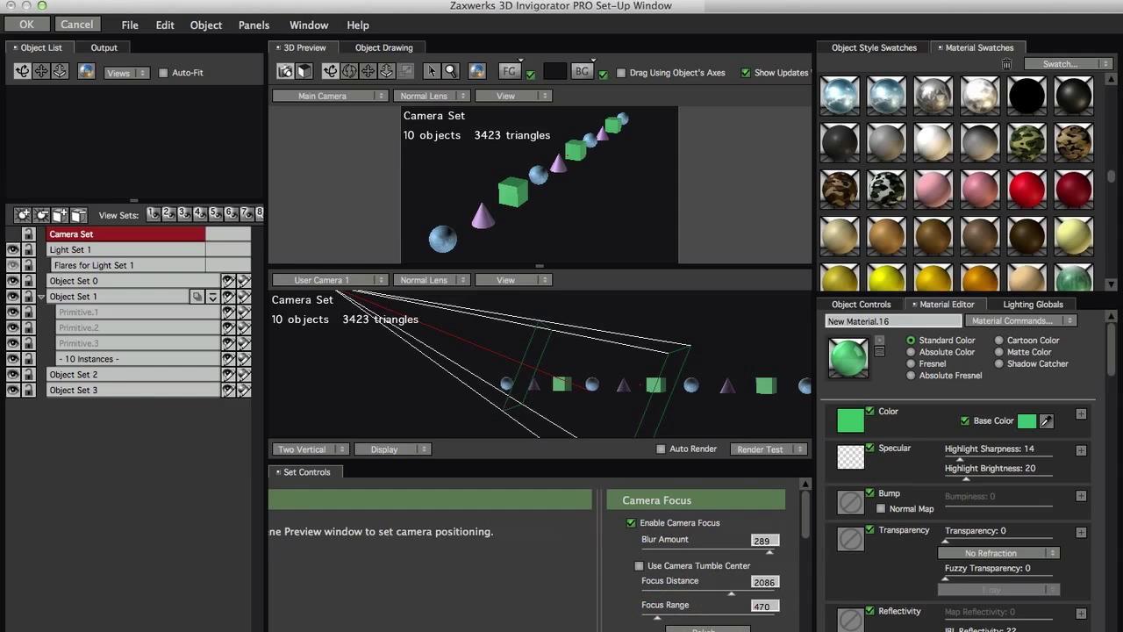
scroll(812, 537, down, 1)
scroll(812, 531, up, 1)
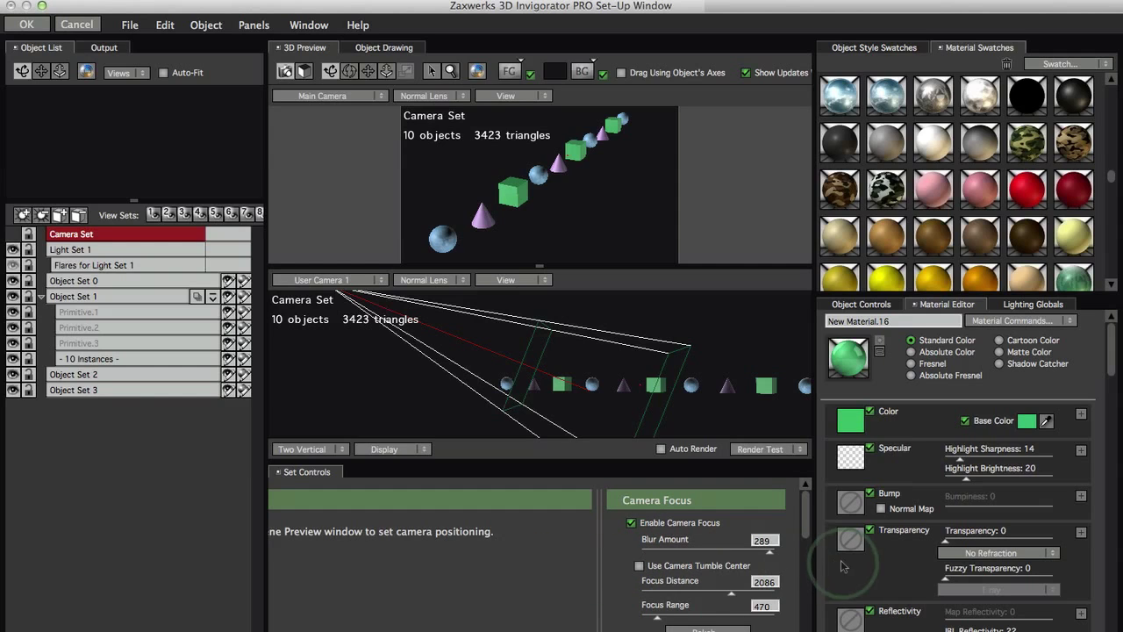
scroll(808, 531, down, 1)
scroll(808, 539, up, 1)
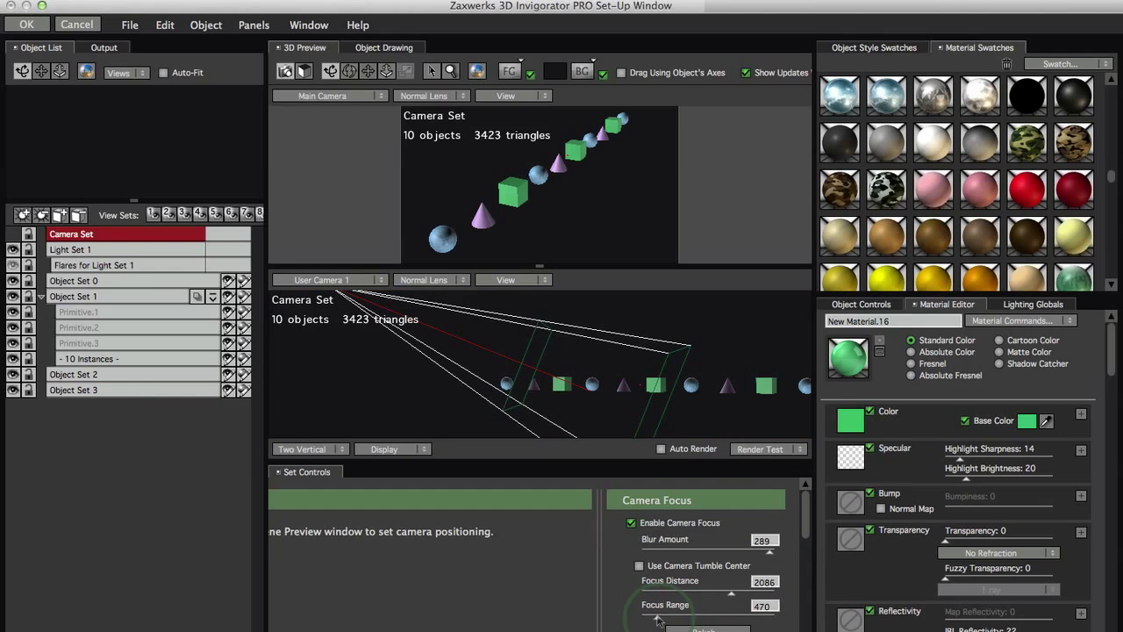
Narrow the camera's Focus Range to 94 and render a test of the Main Camera view.
drag(658, 619, 644, 620)
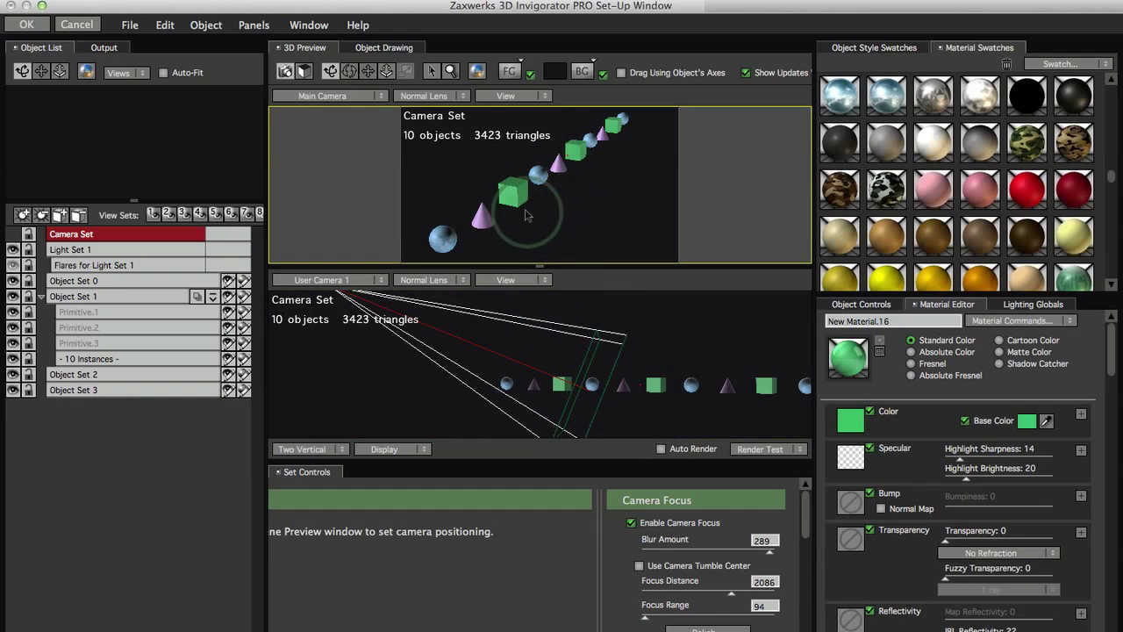
click(756, 450)
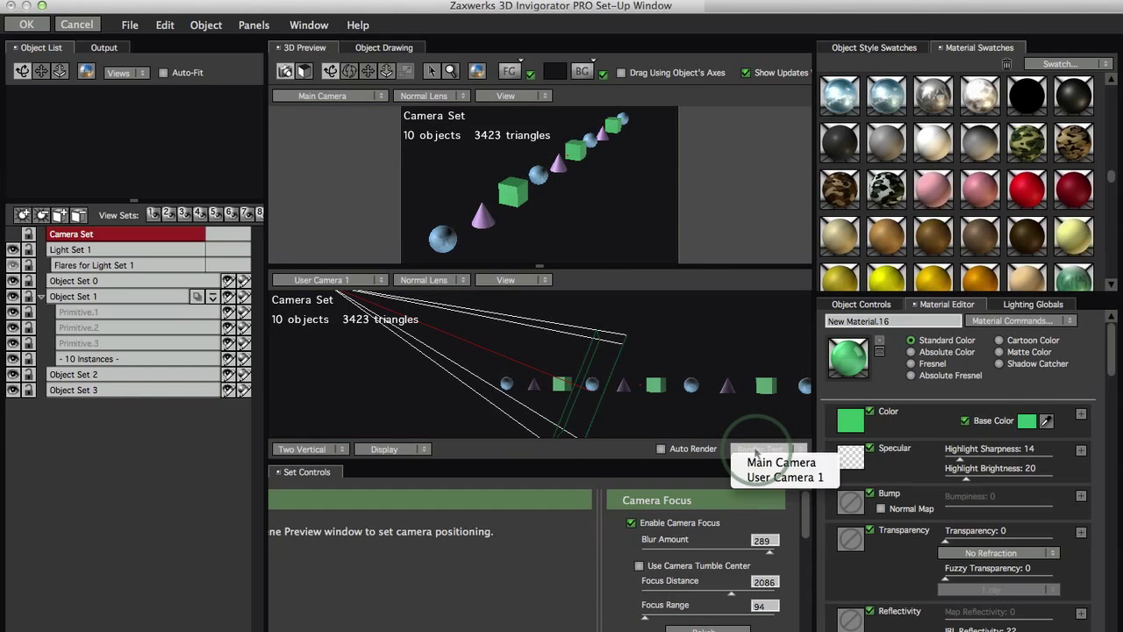
click(765, 465)
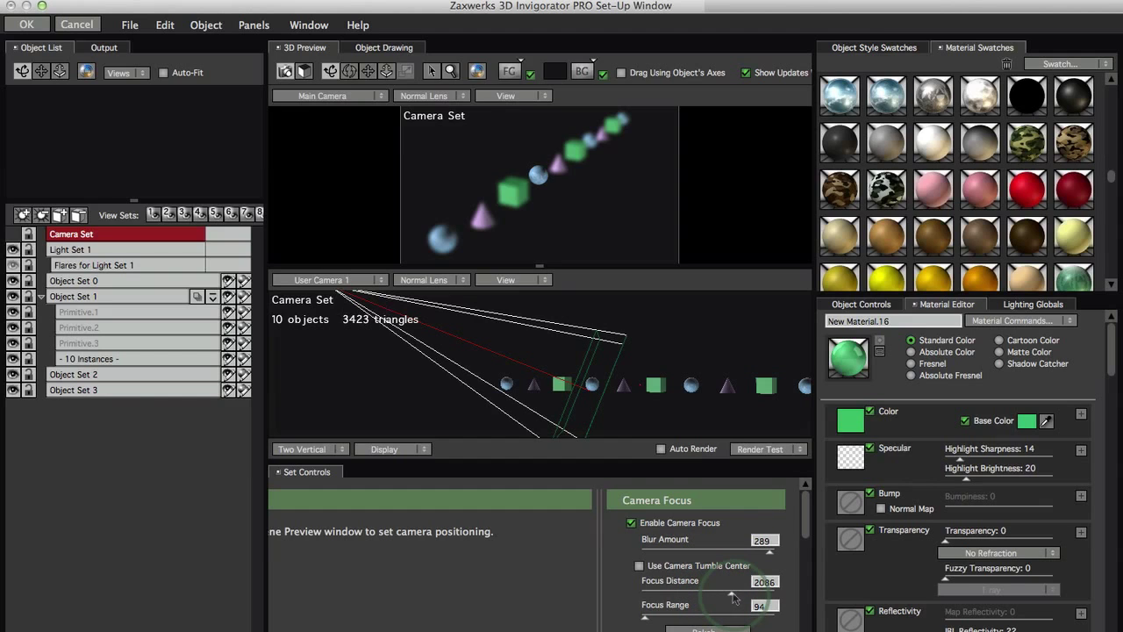
Increase the camera's Focus Distance to 2697, compare the focus planes with the farther objects, and render a Main Camera test.
drag(730, 597, 743, 598)
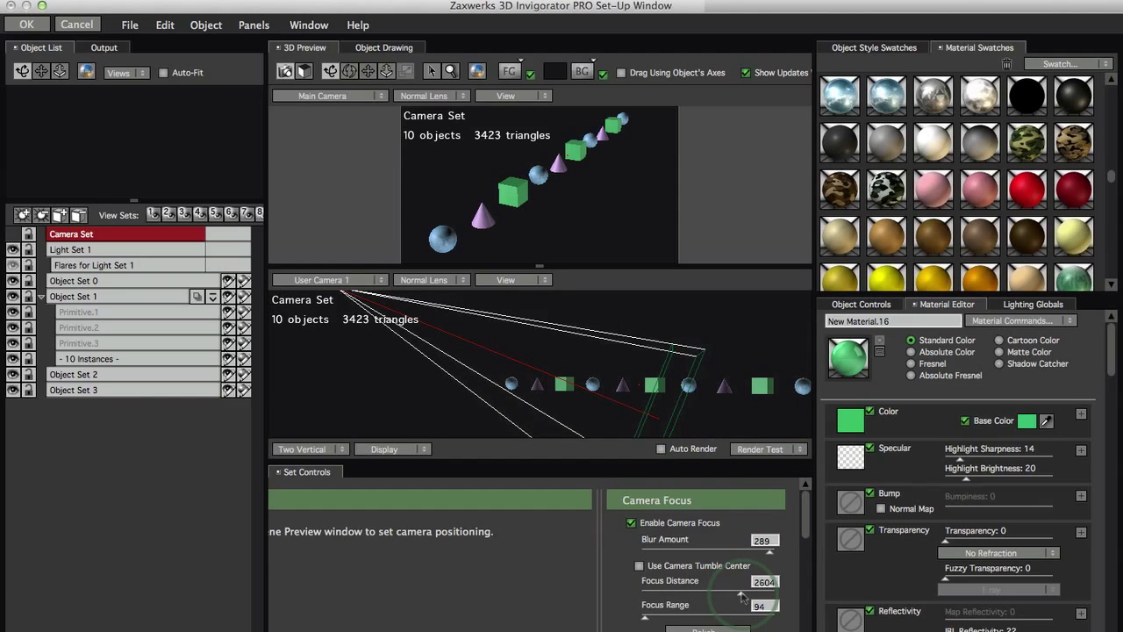
drag(743, 597, 745, 597)
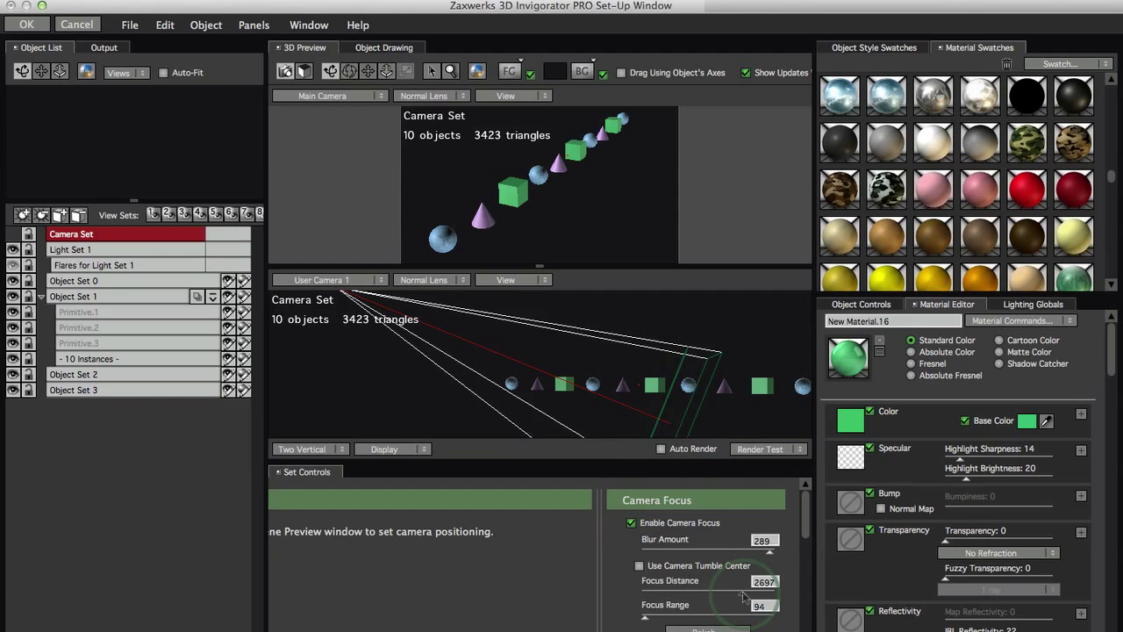
click(635, 402)
drag(637, 403, 693, 379)
drag(545, 180, 597, 145)
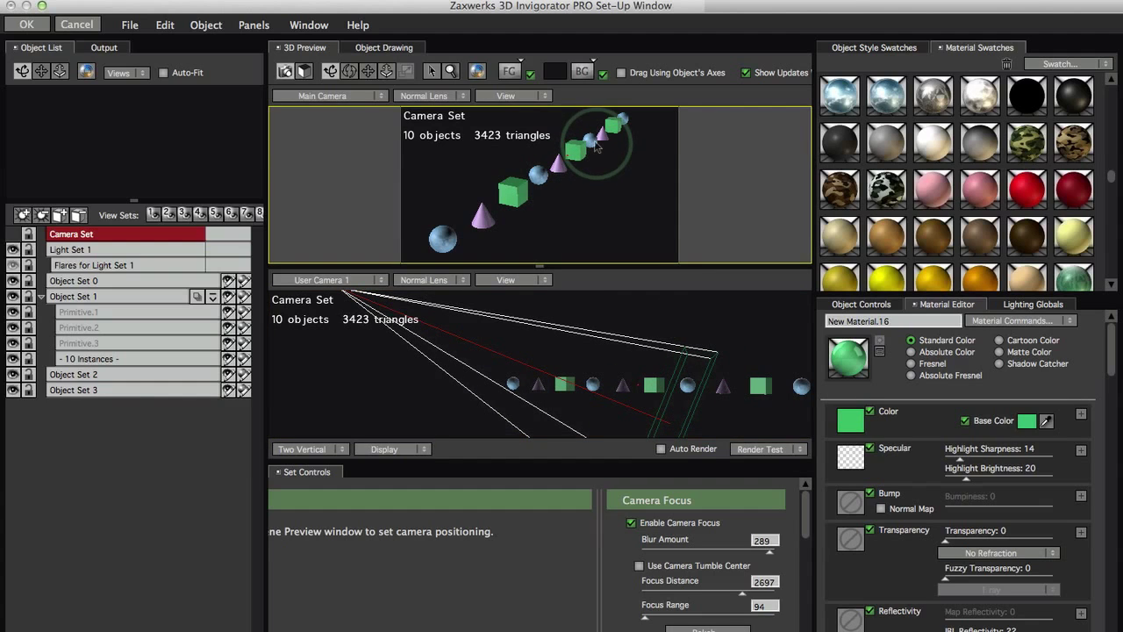
mouse_move(693, 386)
mouse_down()
mouse_move(702, 397)
mouse_move(681, 391)
mouse_move(688, 399)
mouse_up()
click(702, 500)
click(763, 448)
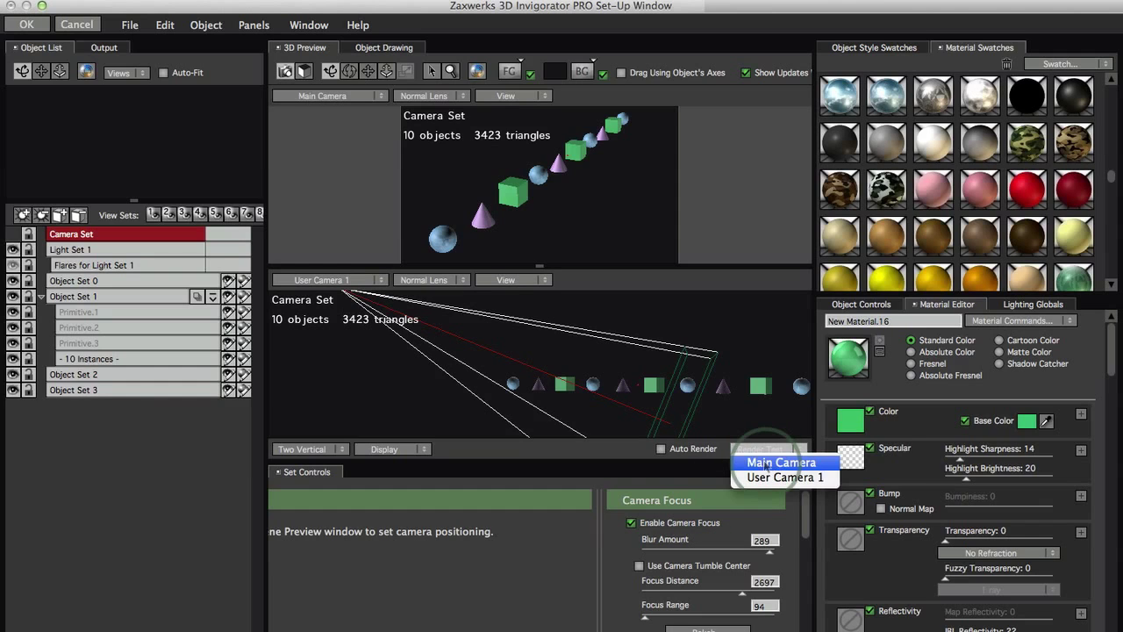
click(766, 463)
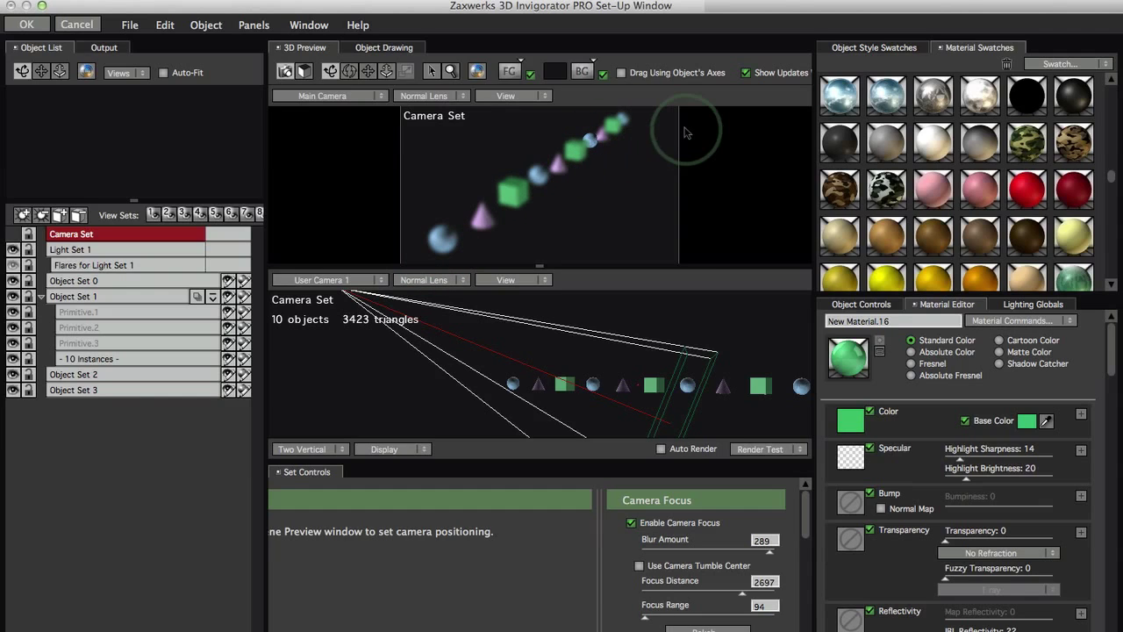
click(595, 379)
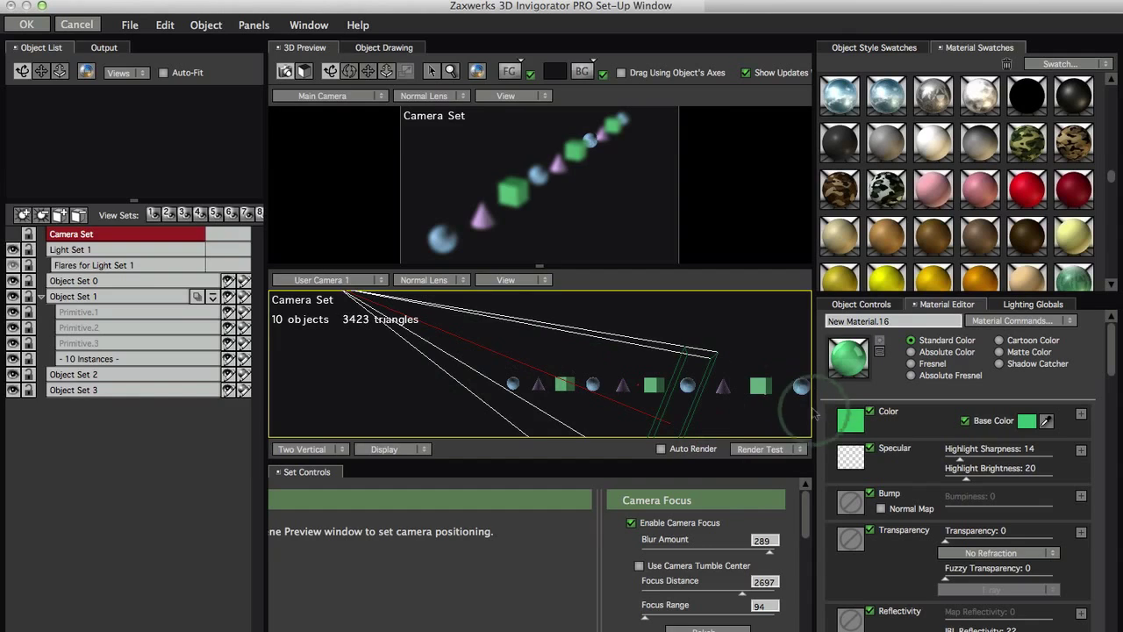
Set the Focus Distance to 2252 and the Focus Range to 376, checking the focus planes in the User Camera 1 view.
click(760, 606)
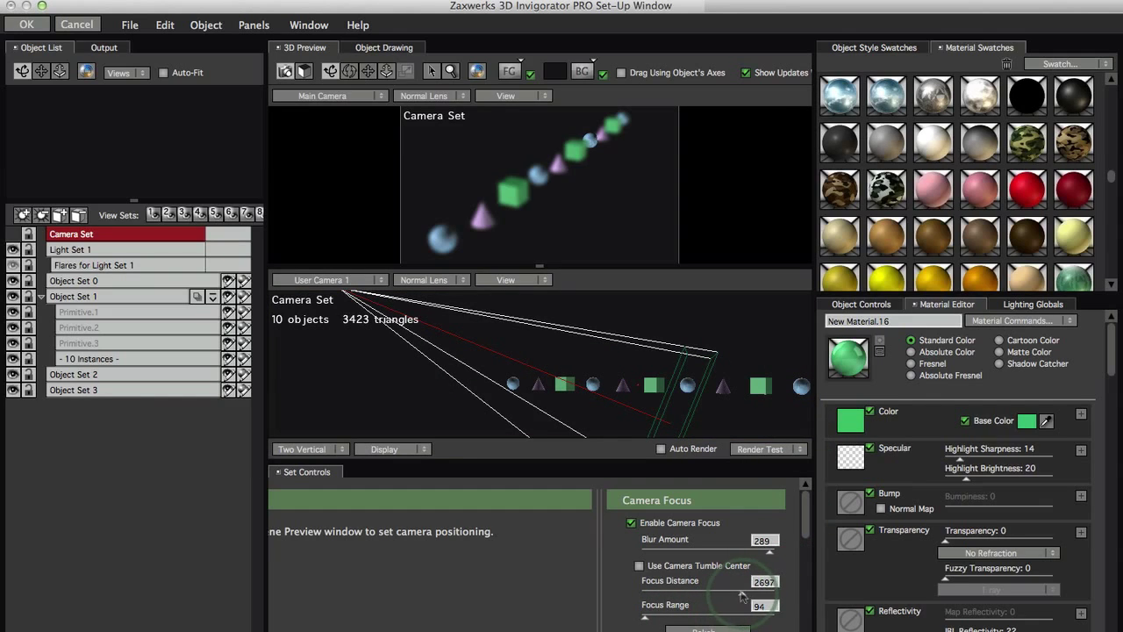
drag(741, 597, 654, 621)
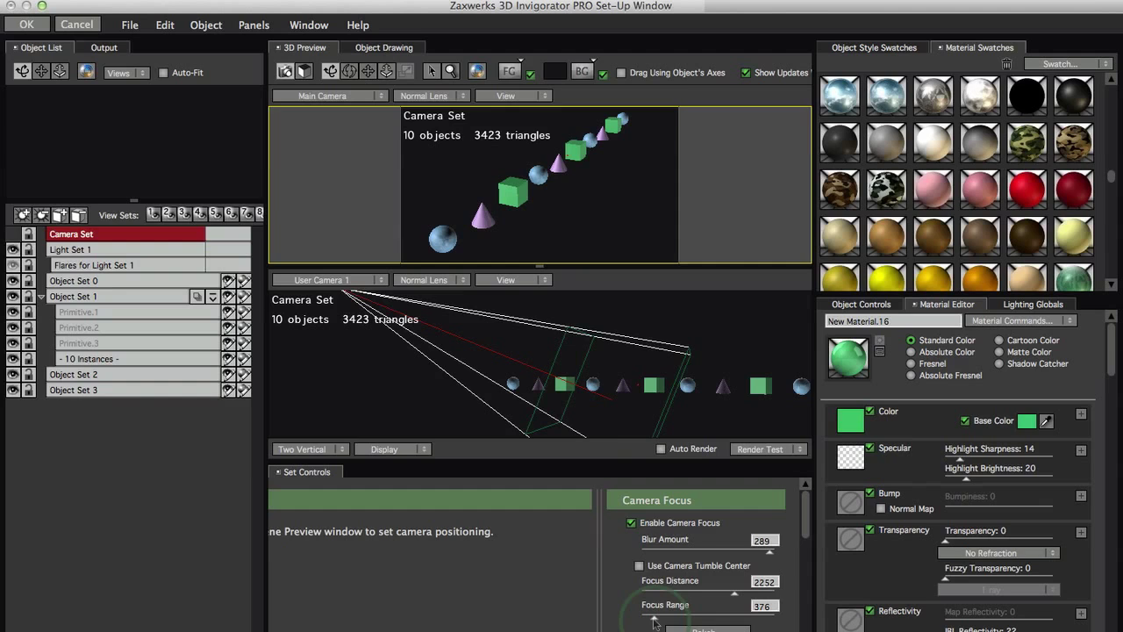
click(631, 353)
drag(627, 430, 593, 416)
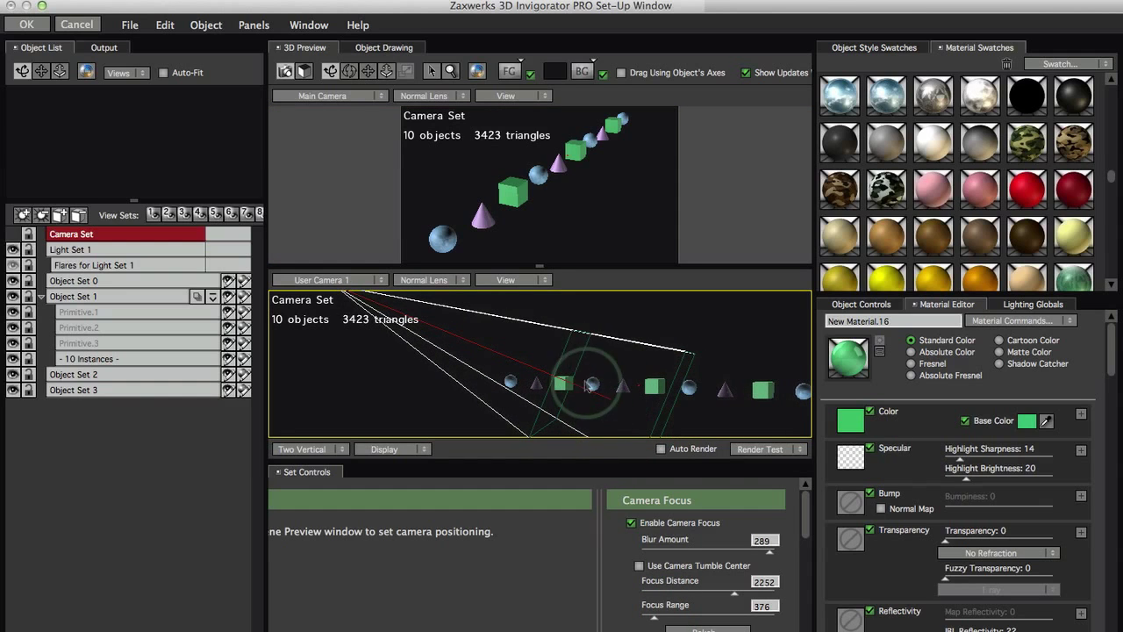
Set the Focus Distance to 2086 and check in the User Camera 1 view which objects lie between the focus planes.
click(740, 613)
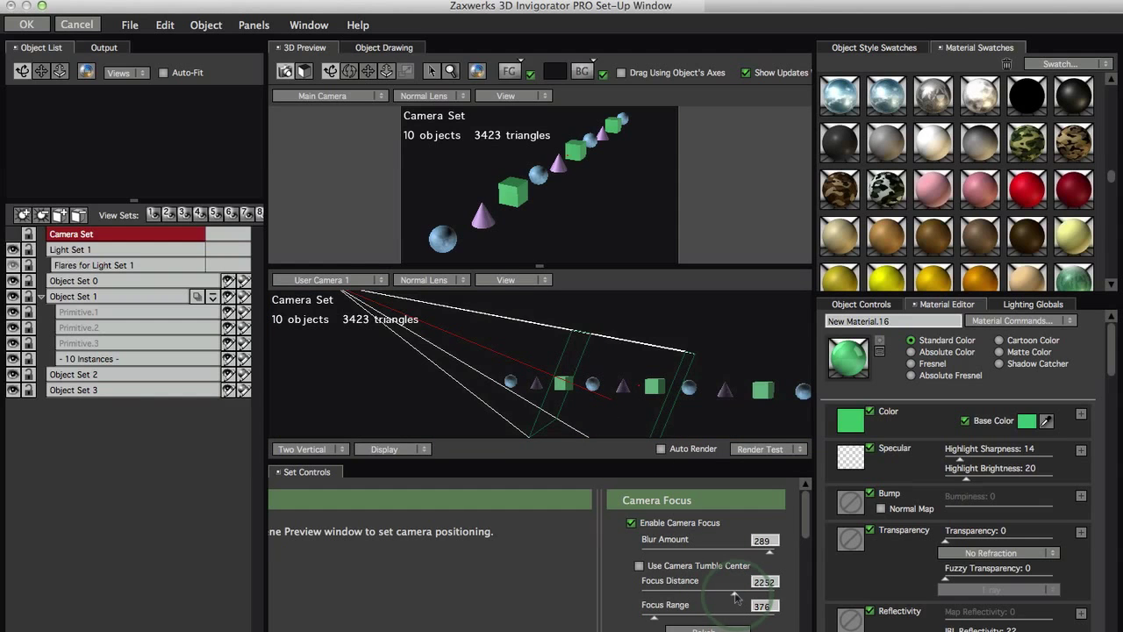
drag(537, 412, 562, 412)
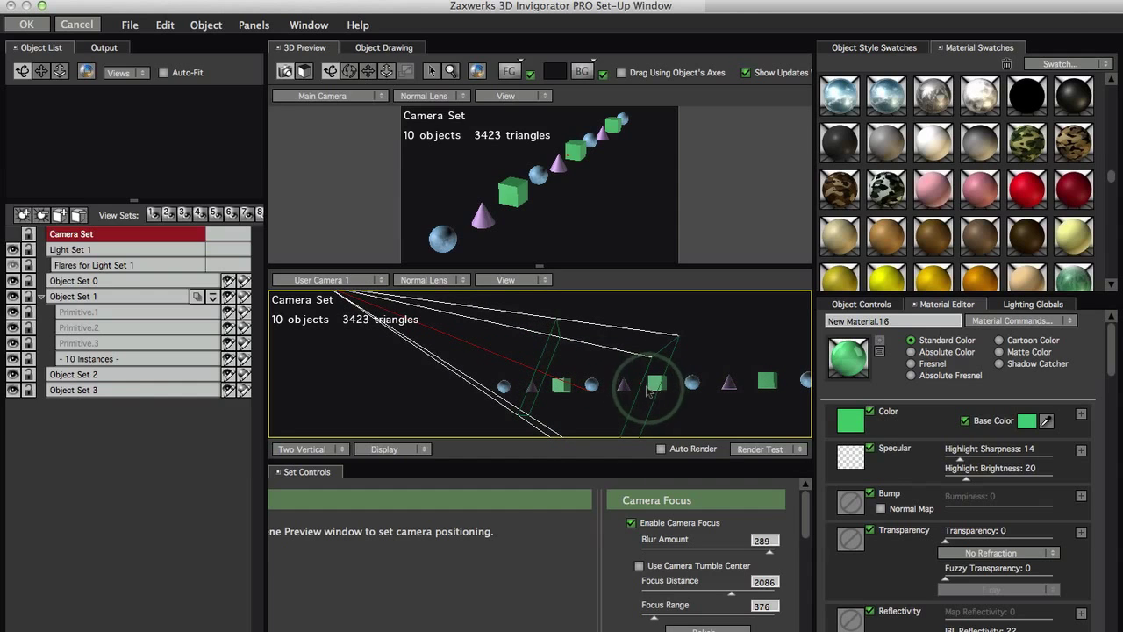
drag(579, 407, 573, 407)
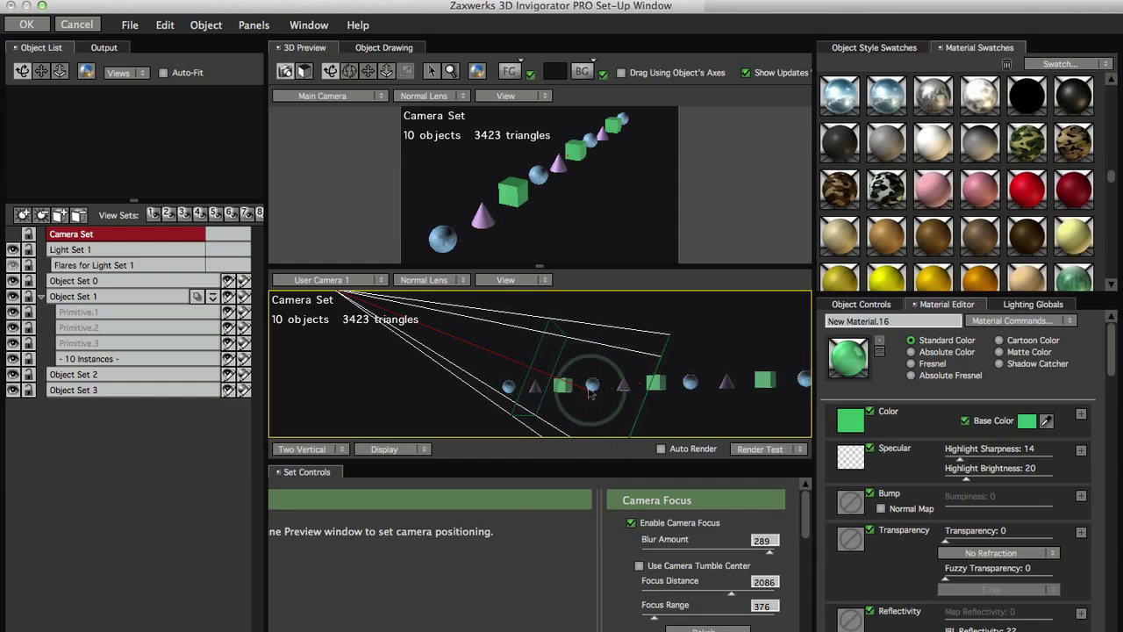
drag(562, 407, 538, 357)
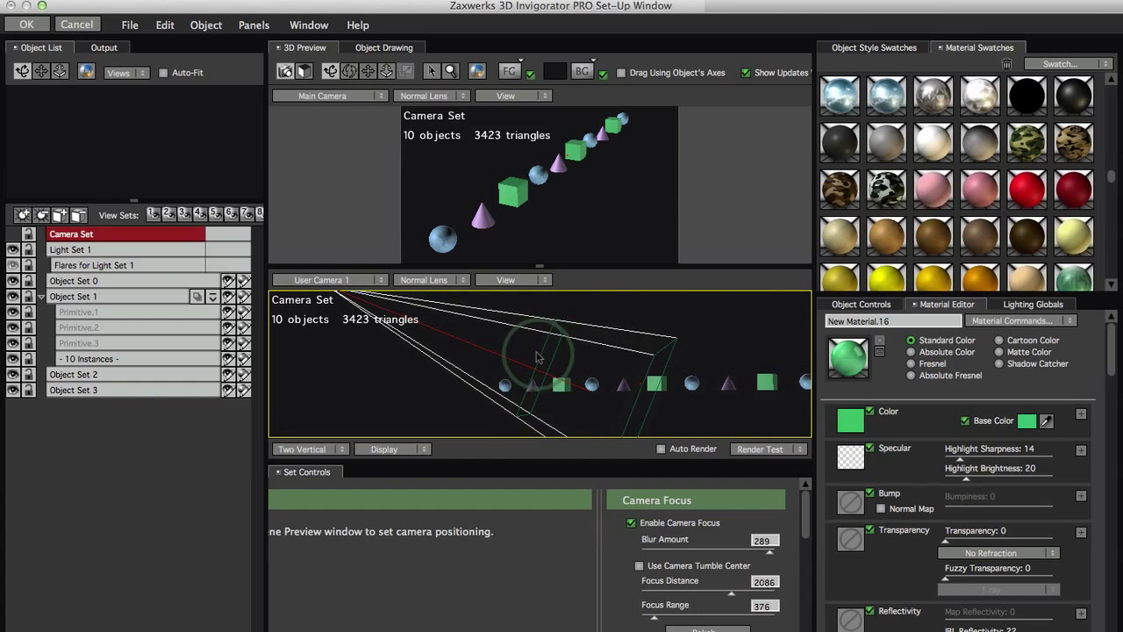
drag(587, 393, 615, 457)
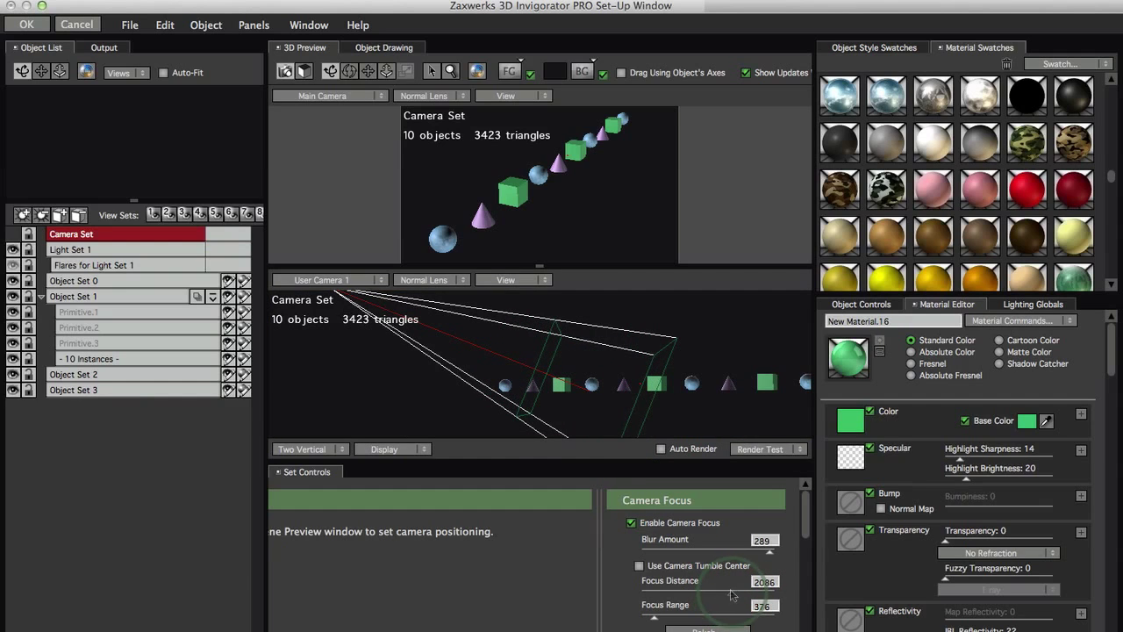
click(593, 396)
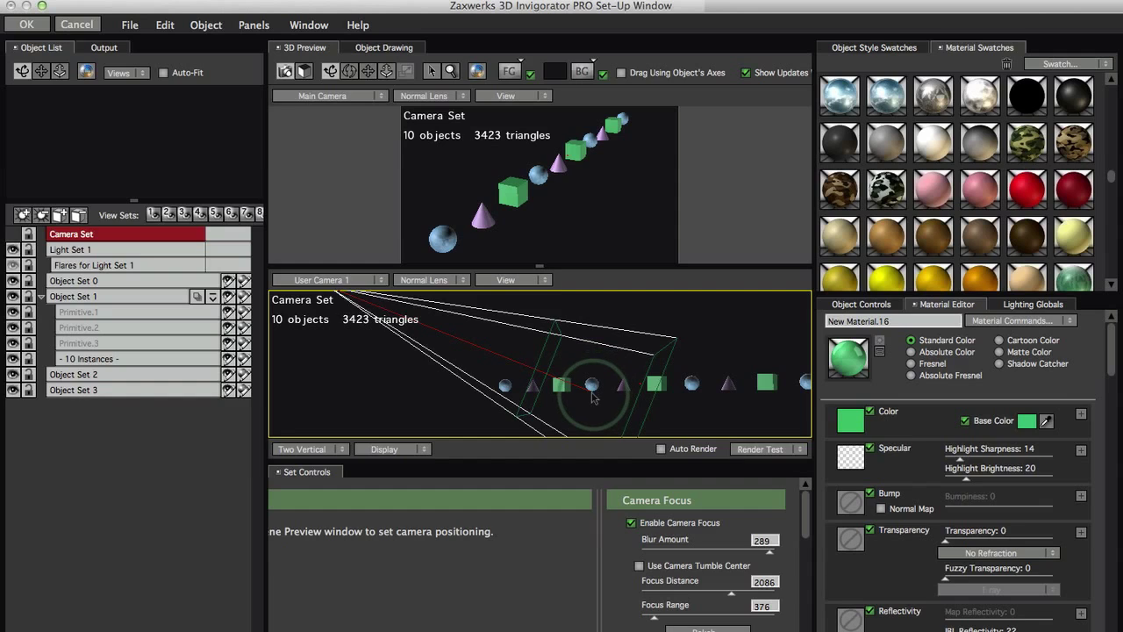
click(737, 603)
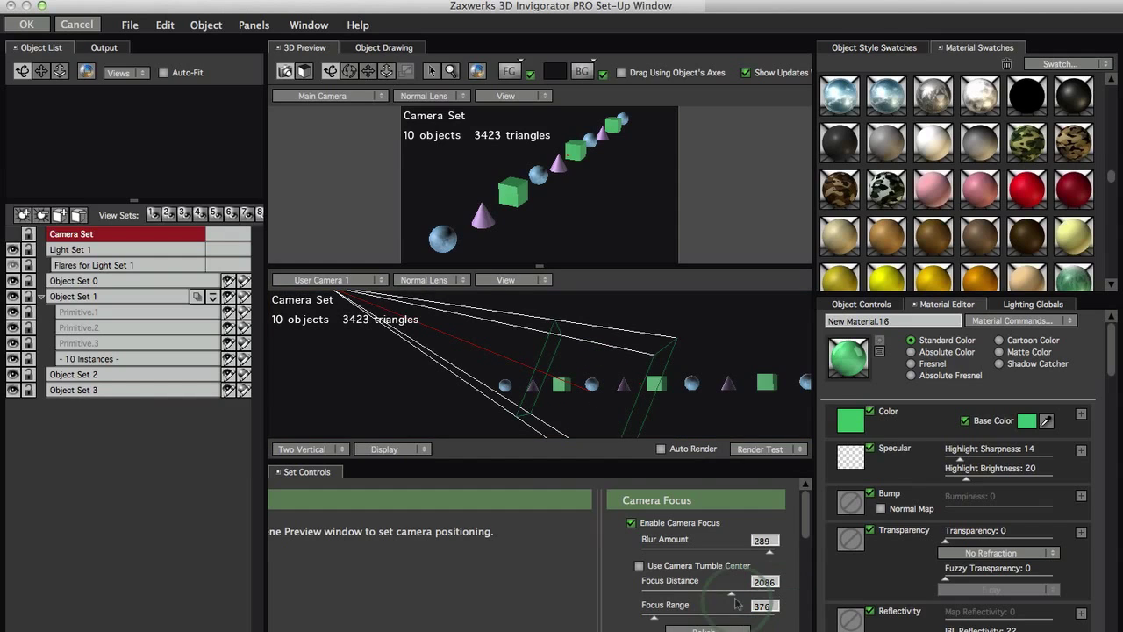
click(576, 391)
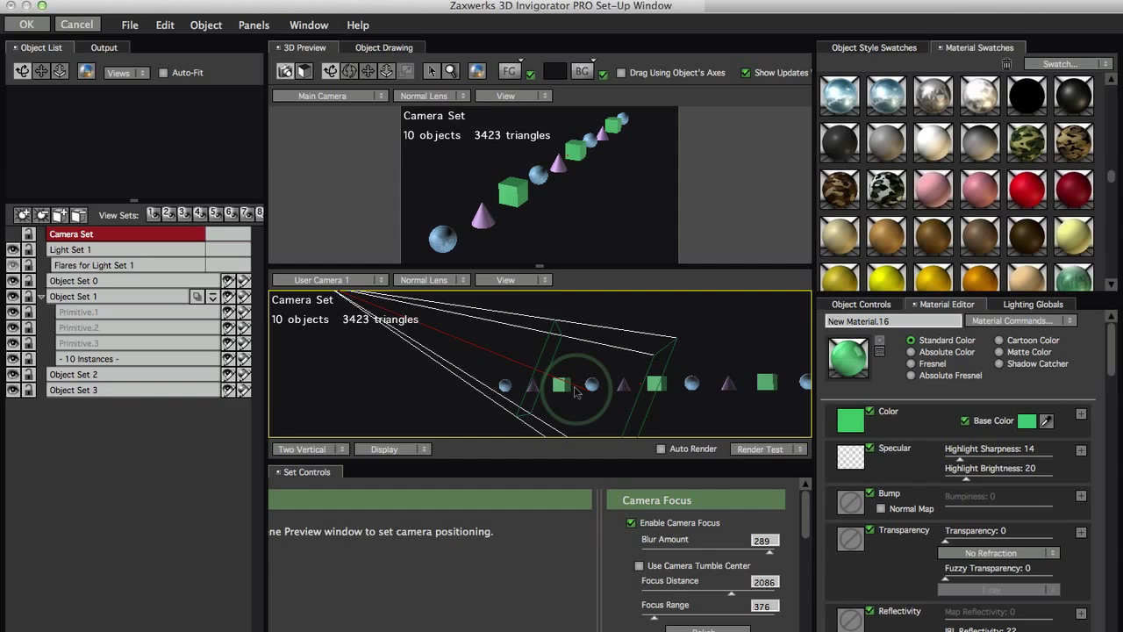
click(707, 595)
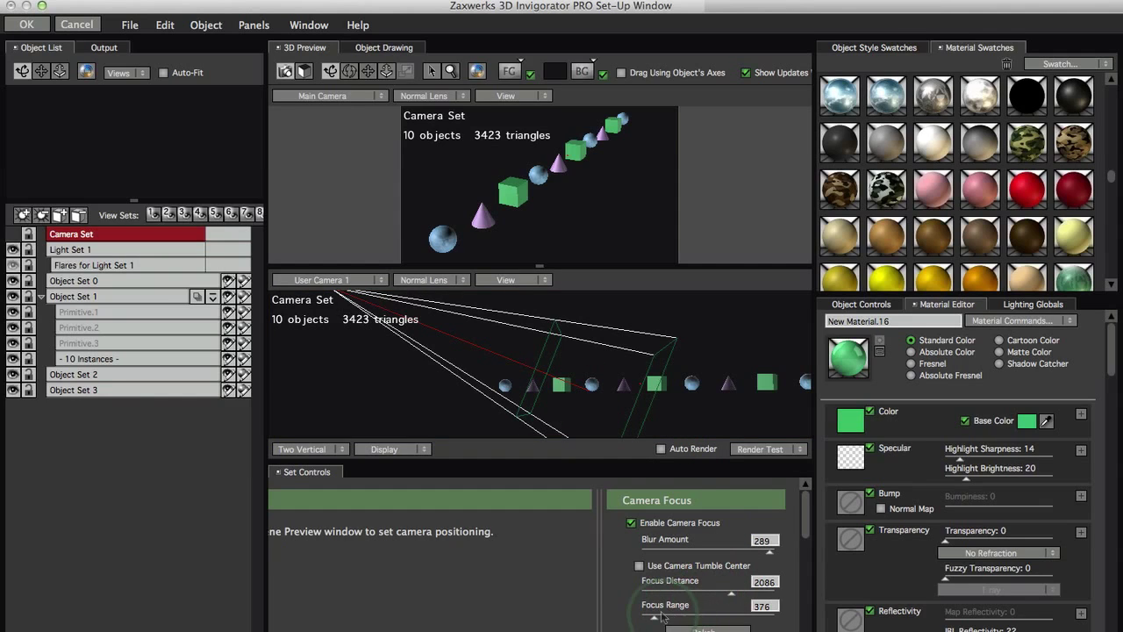
Widen the Focus Range to 447 and render a test of the Main Camera view.
drag(654, 621, 658, 621)
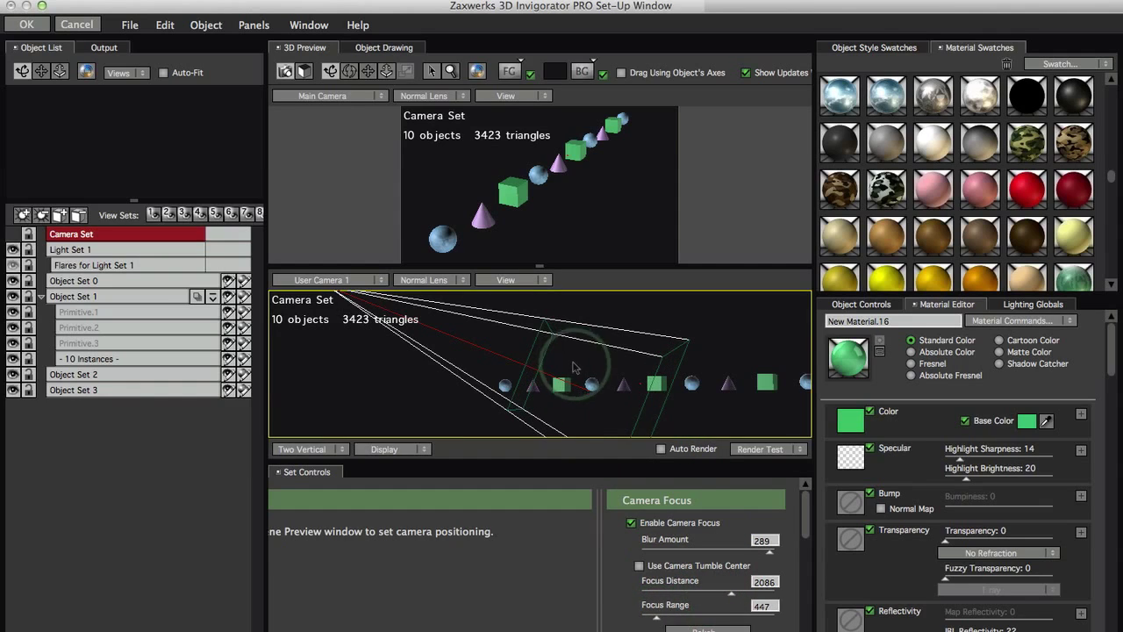
click(760, 448)
click(759, 463)
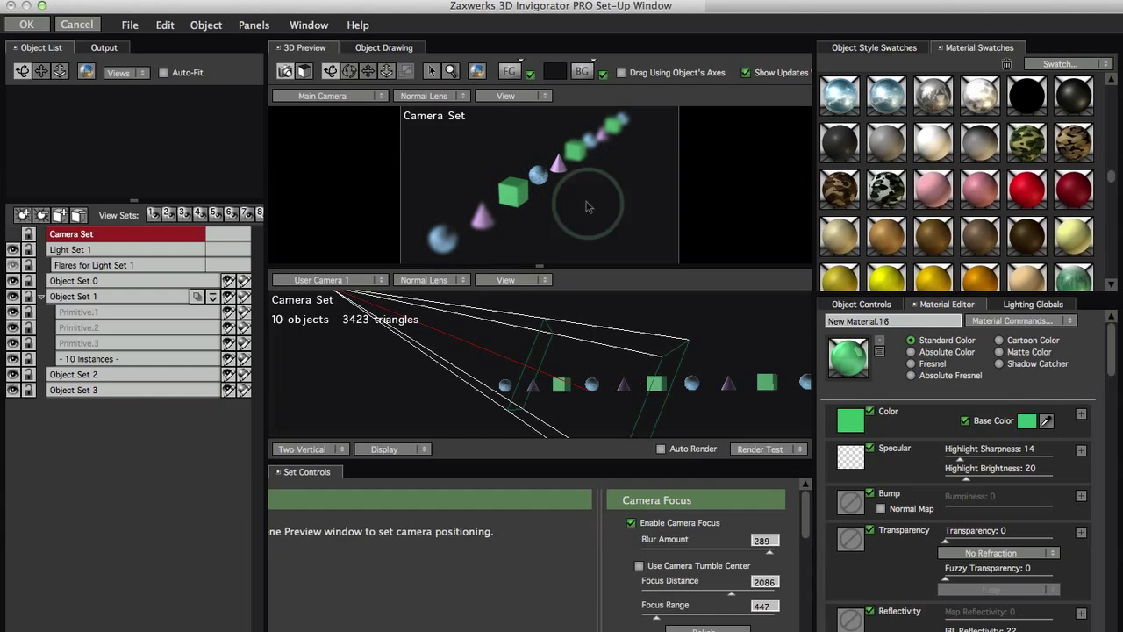
Widen the Focus Range to 705 and render a test of the Main Camera view.
drag(656, 619, 666, 619)
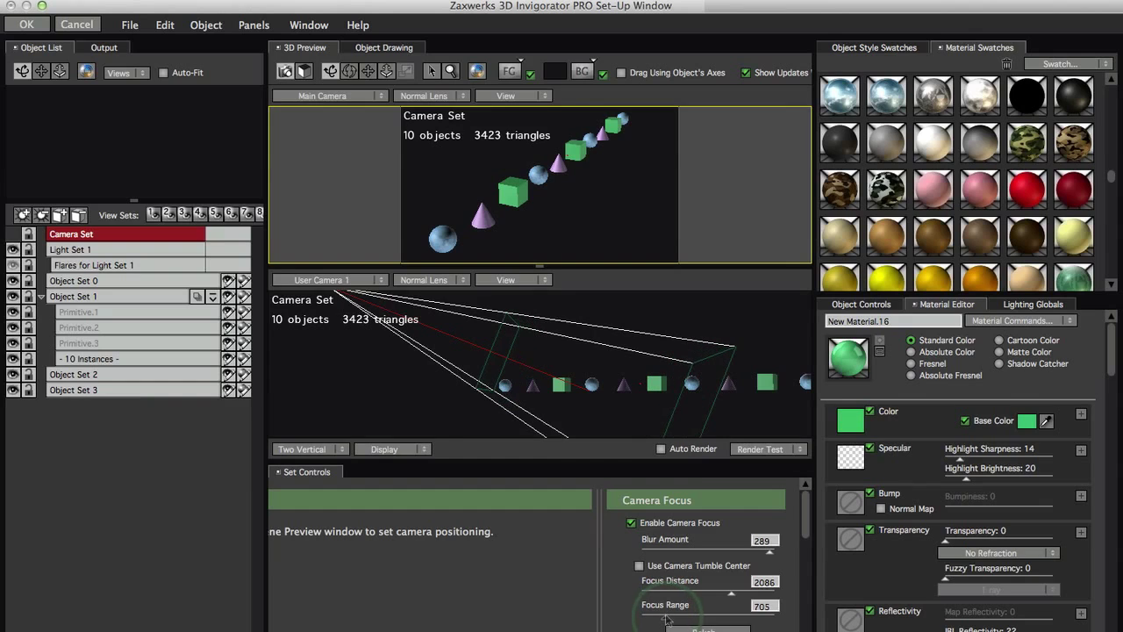
click(761, 448)
click(768, 462)
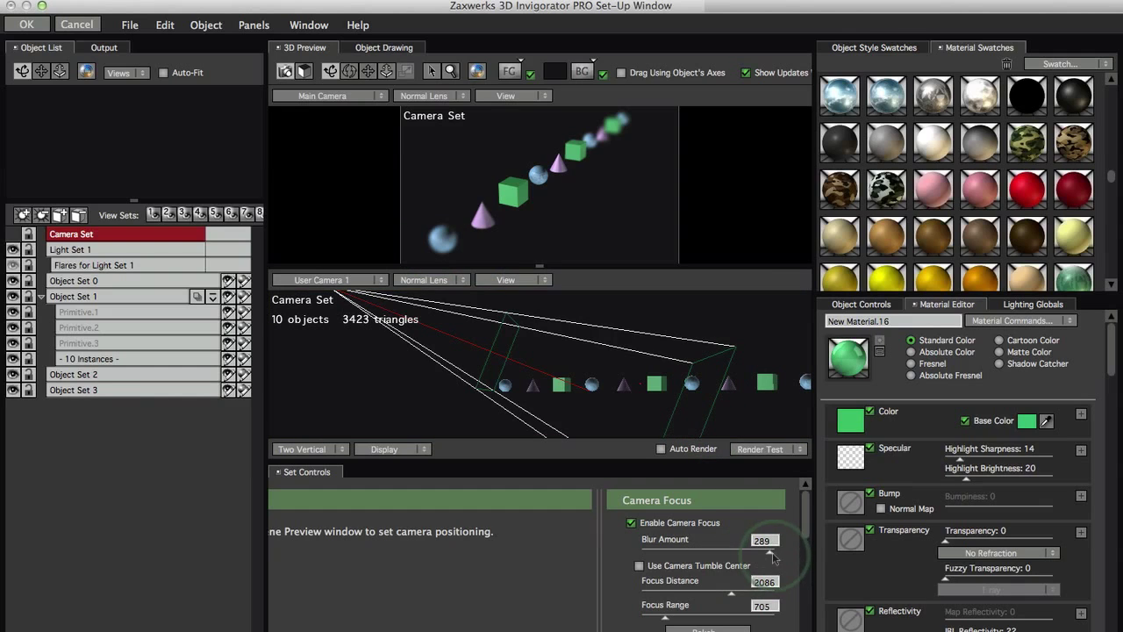
Reduce the camera's Blur Amount to 118 and render a test of the Main Camera view.
drag(769, 553, 735, 556)
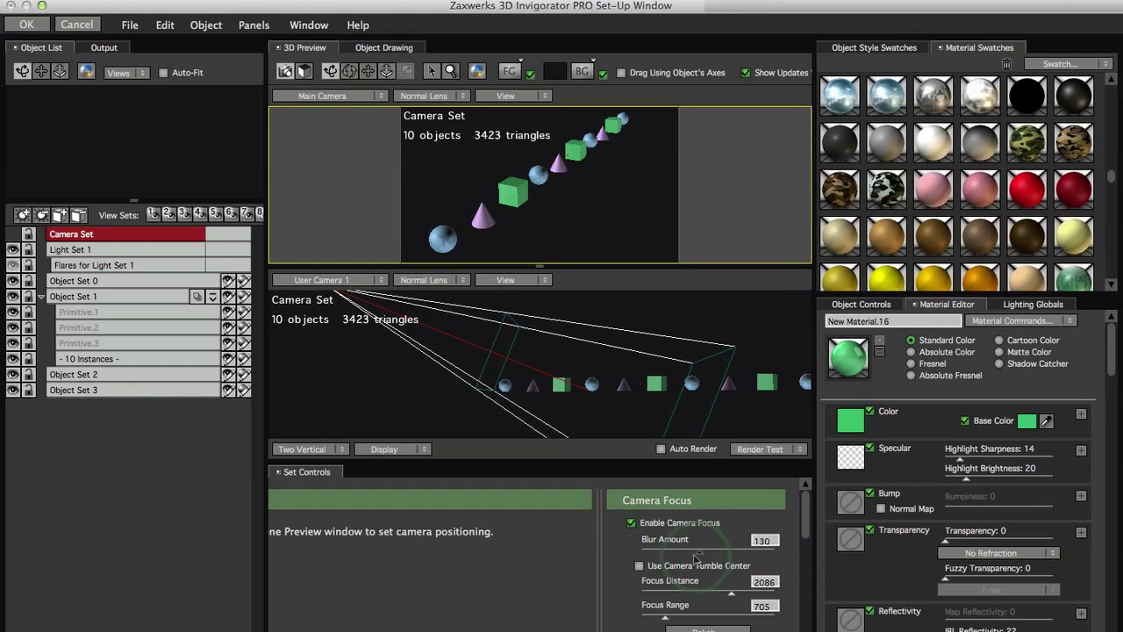
right_click(733, 449)
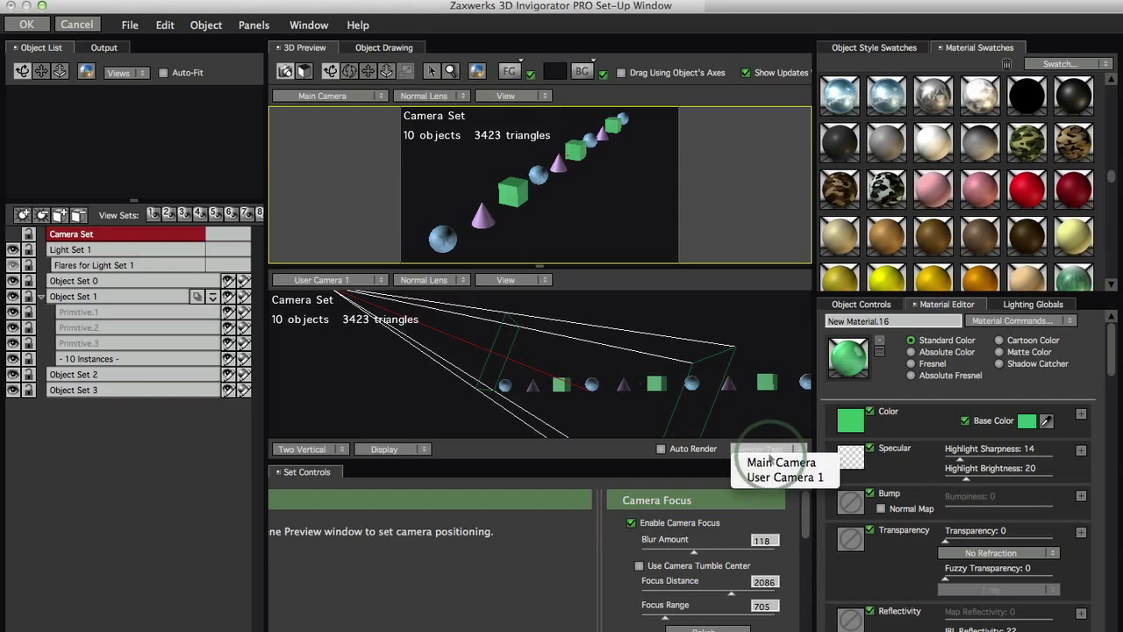
click(728, 456)
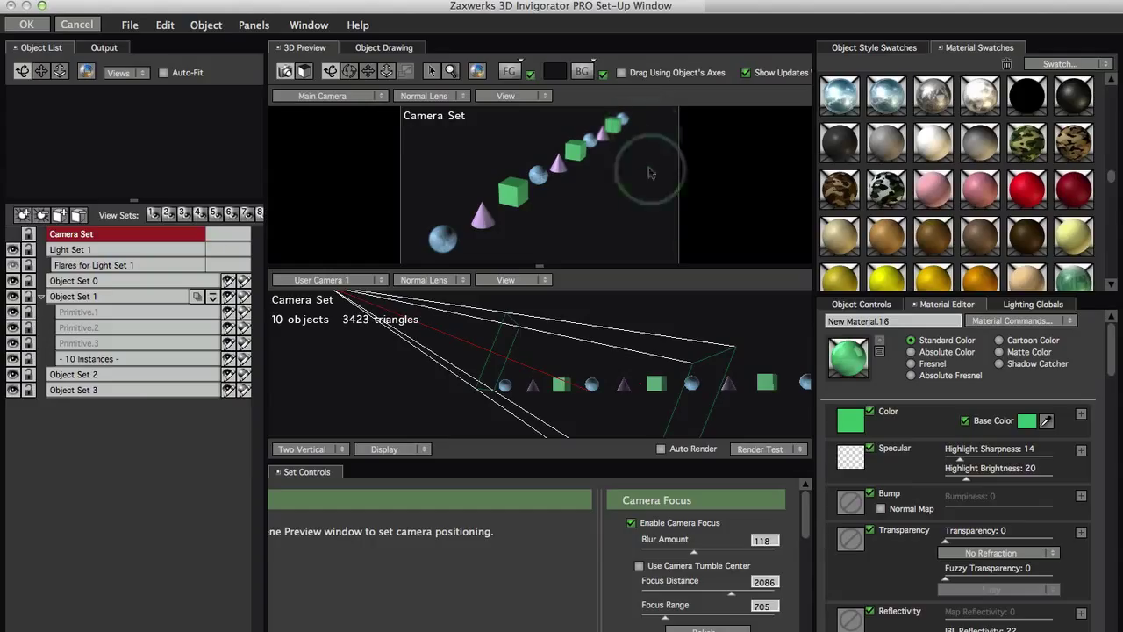
Raise the camera's Blur Amount to 172 and render a test of the Main Camera view.
drag(694, 555, 702, 555)
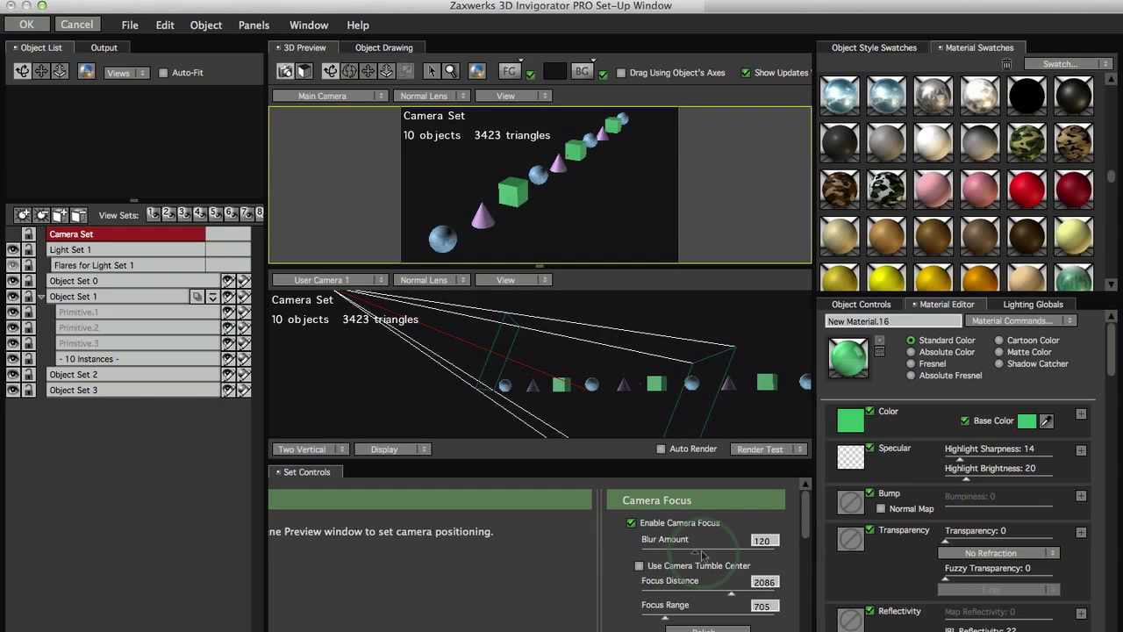
click(755, 449)
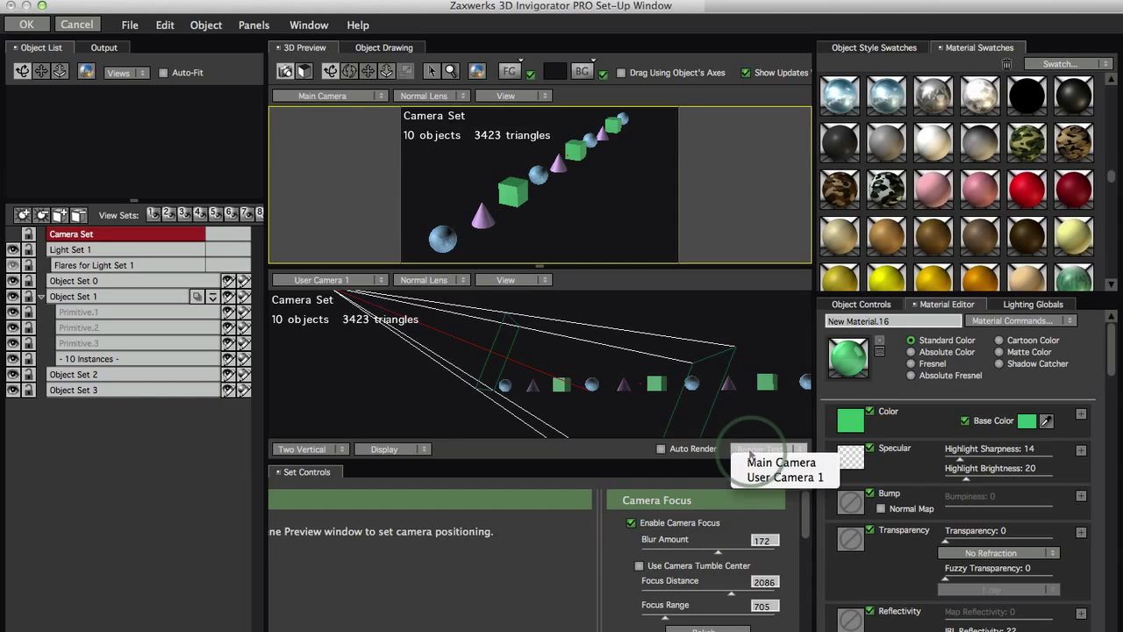
click(742, 460)
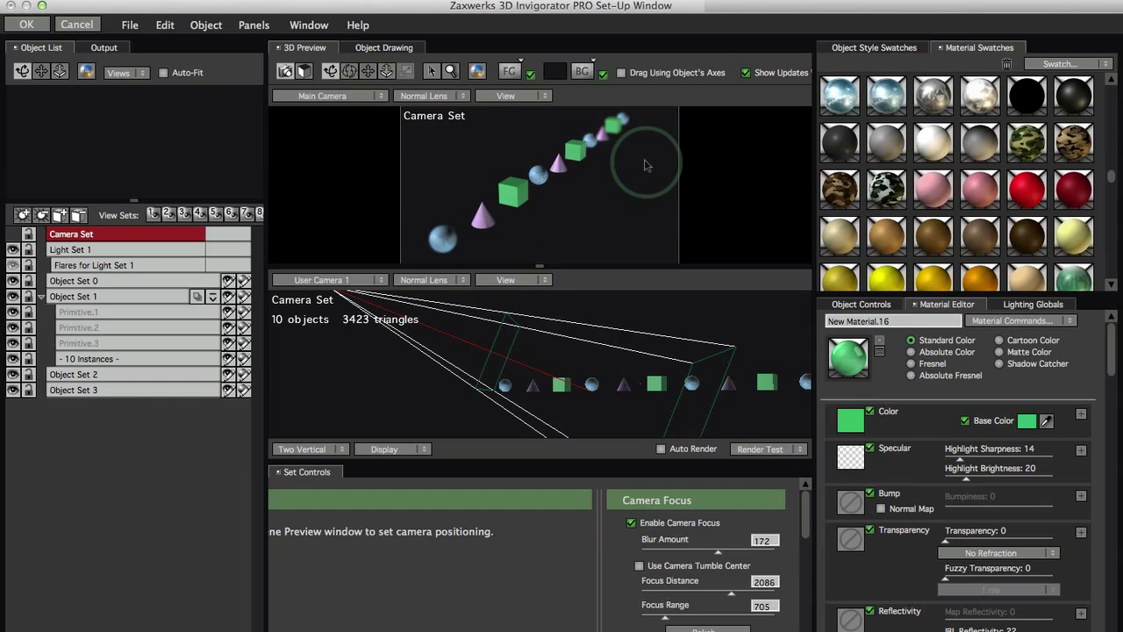
click(625, 367)
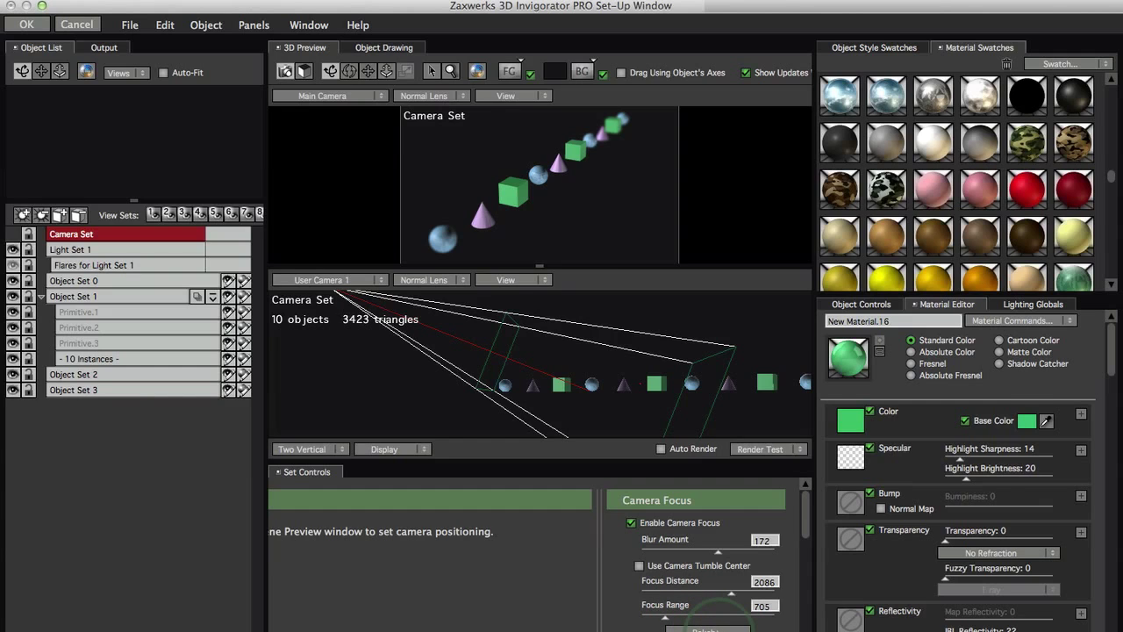
Examine the bokeh shapes offered in the Bokeh Settings and keep the shape at None.
click(719, 627)
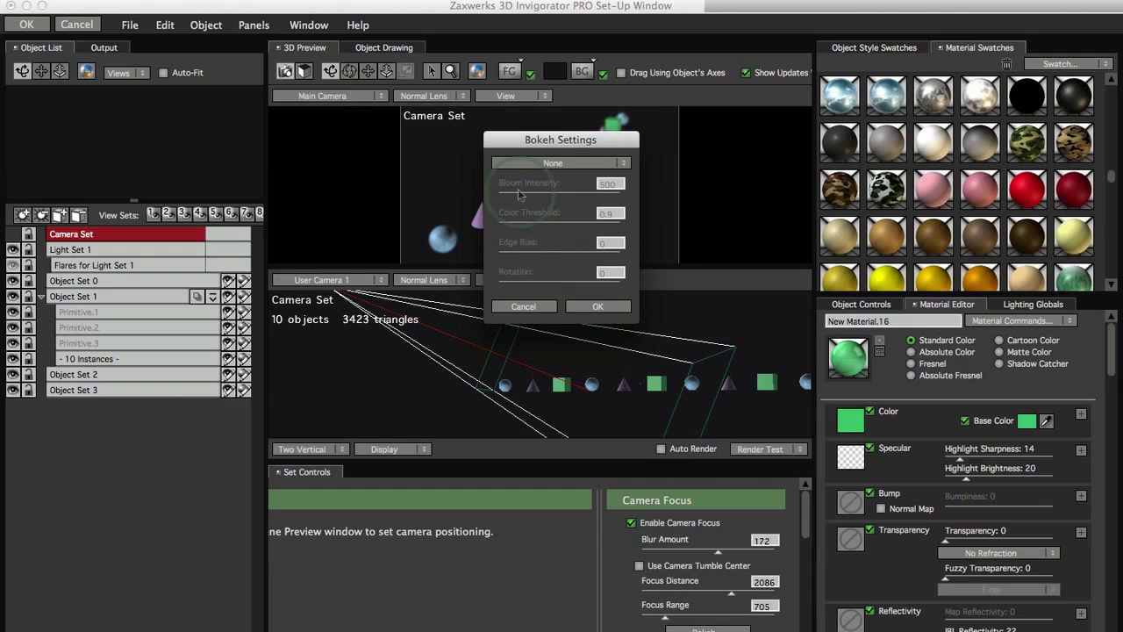
click(550, 170)
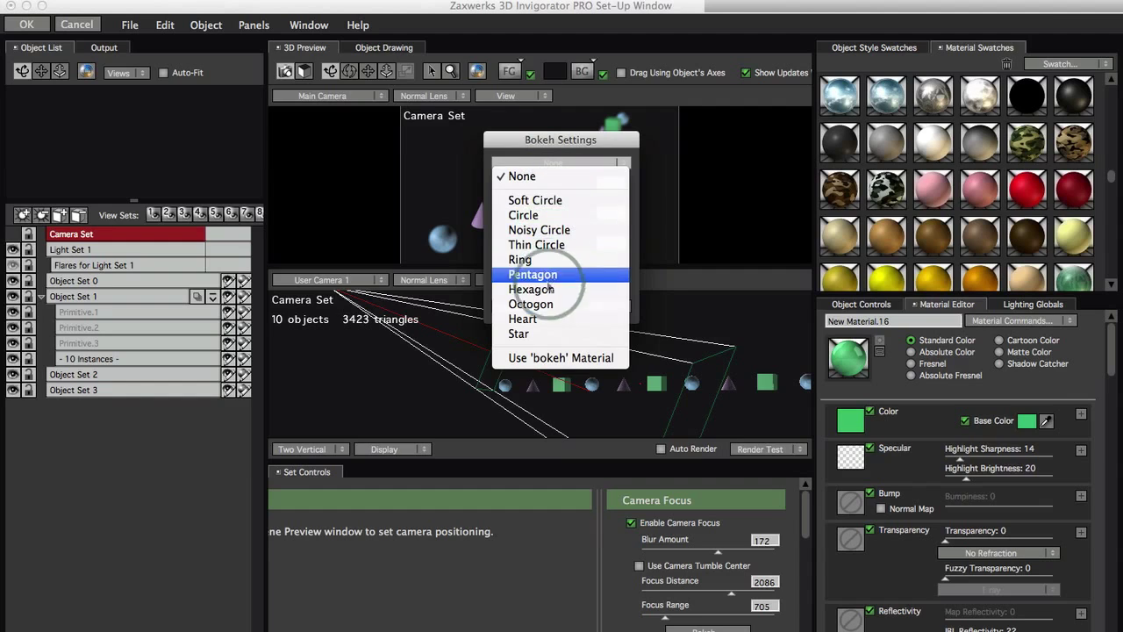
click(665, 187)
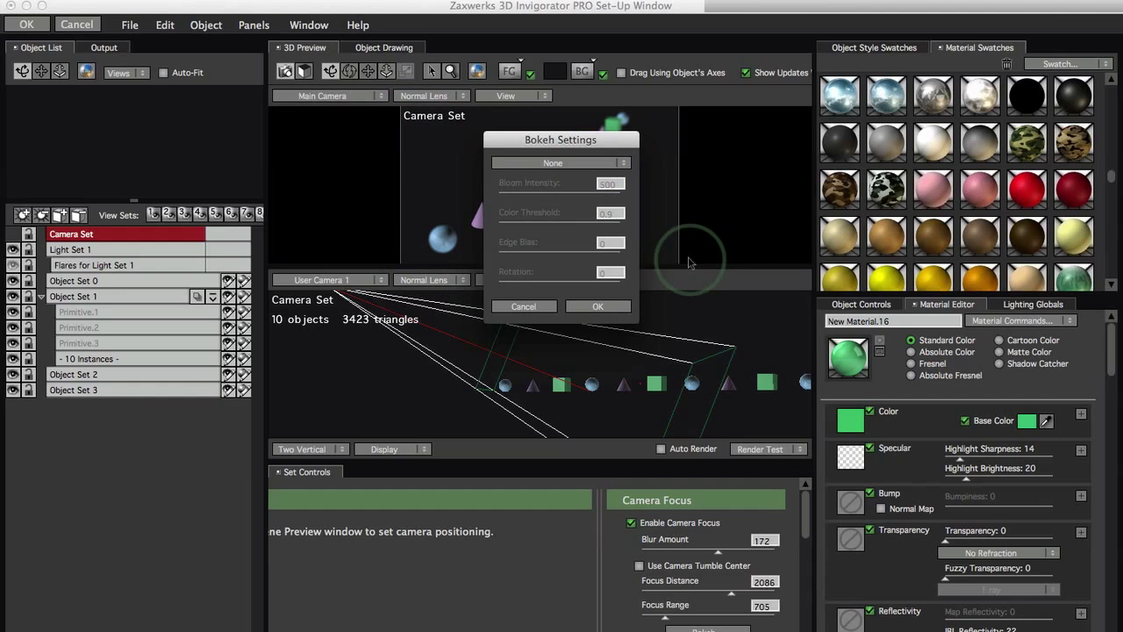
click(579, 306)
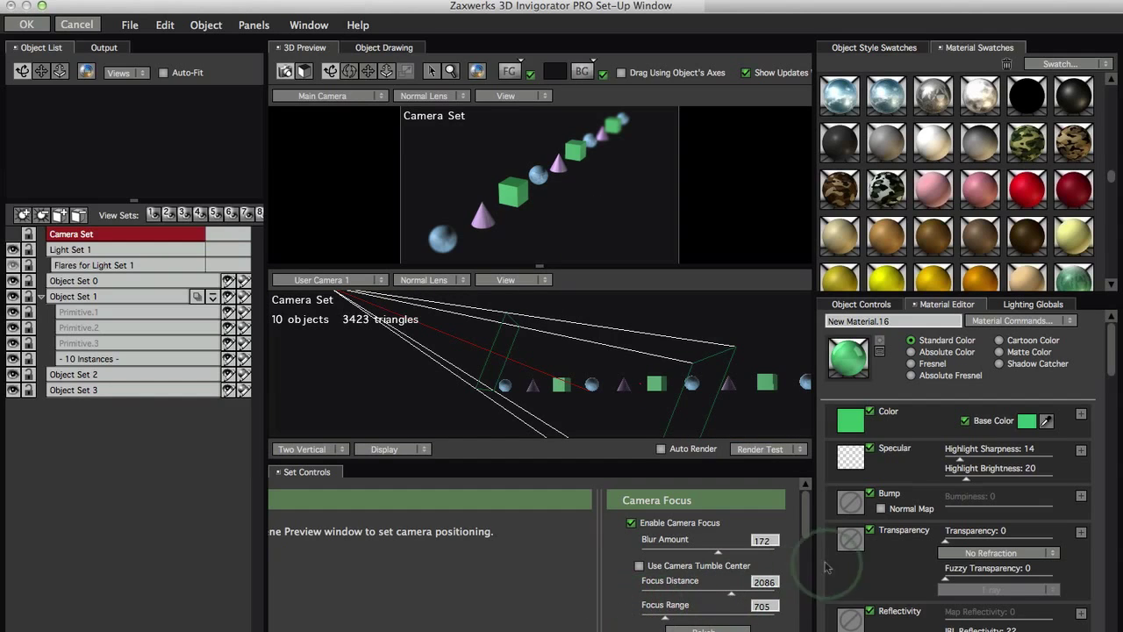
drag(805, 523, 808, 562)
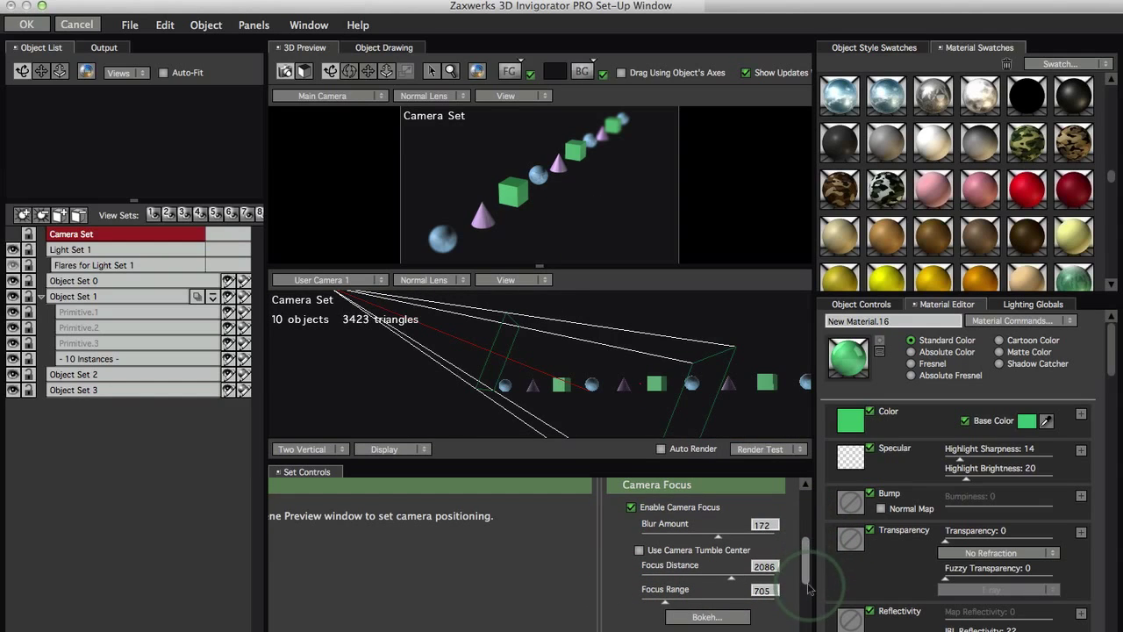
scroll(810, 546, up, 2)
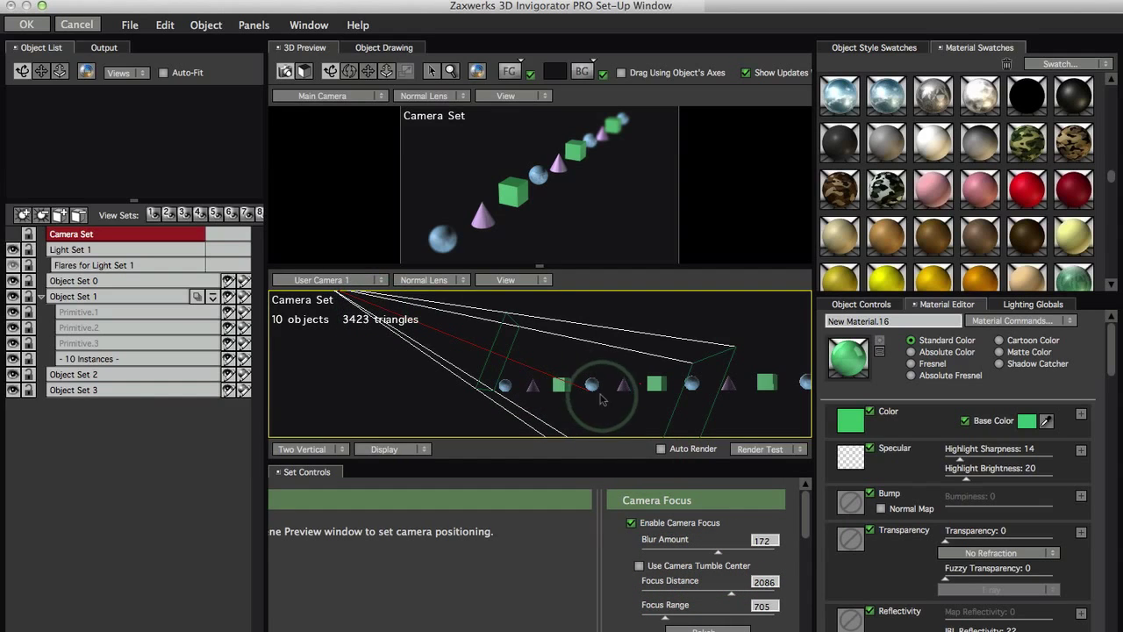
Enable Use Camera Tumble Center for the focus and orbit the Main Camera slightly around the row of objects.
click(689, 562)
click(639, 566)
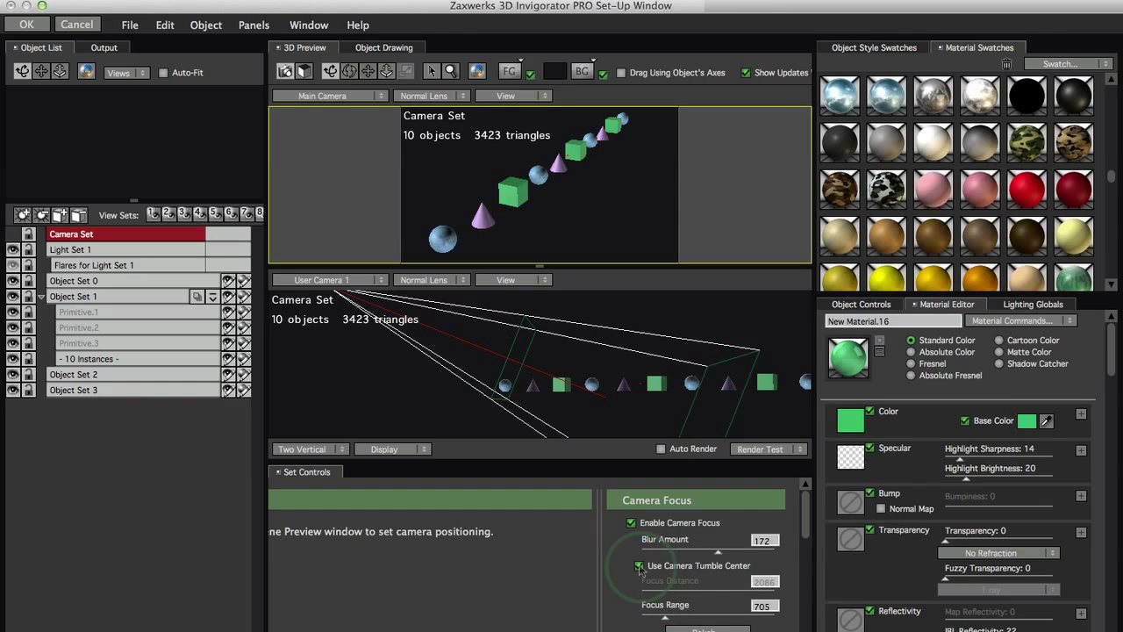
click(576, 209)
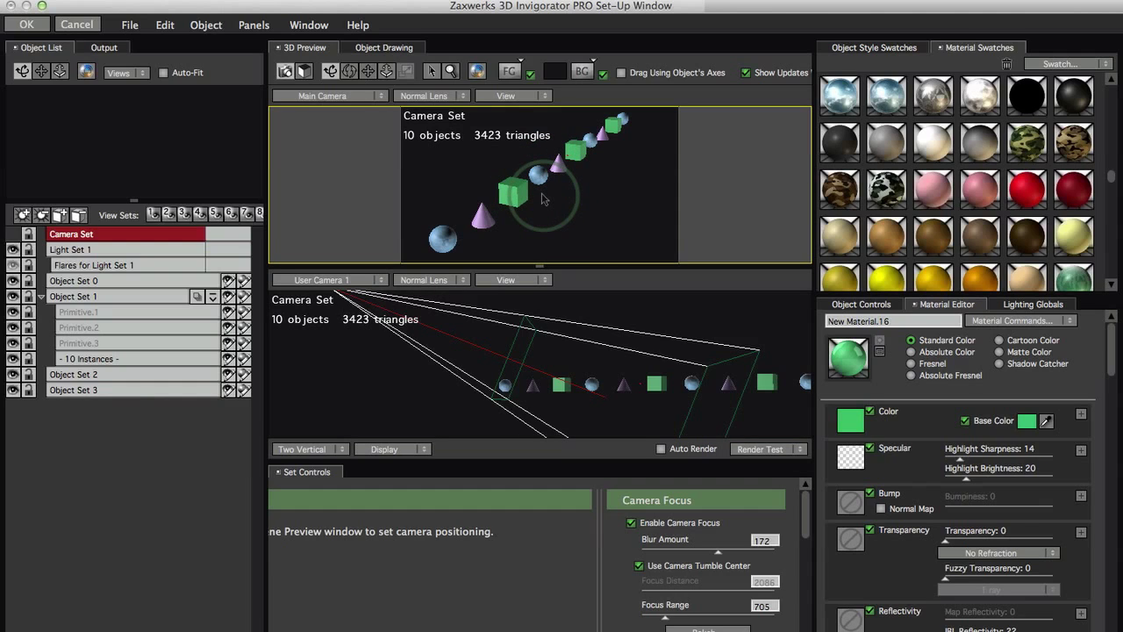
drag(543, 200, 602, 351)
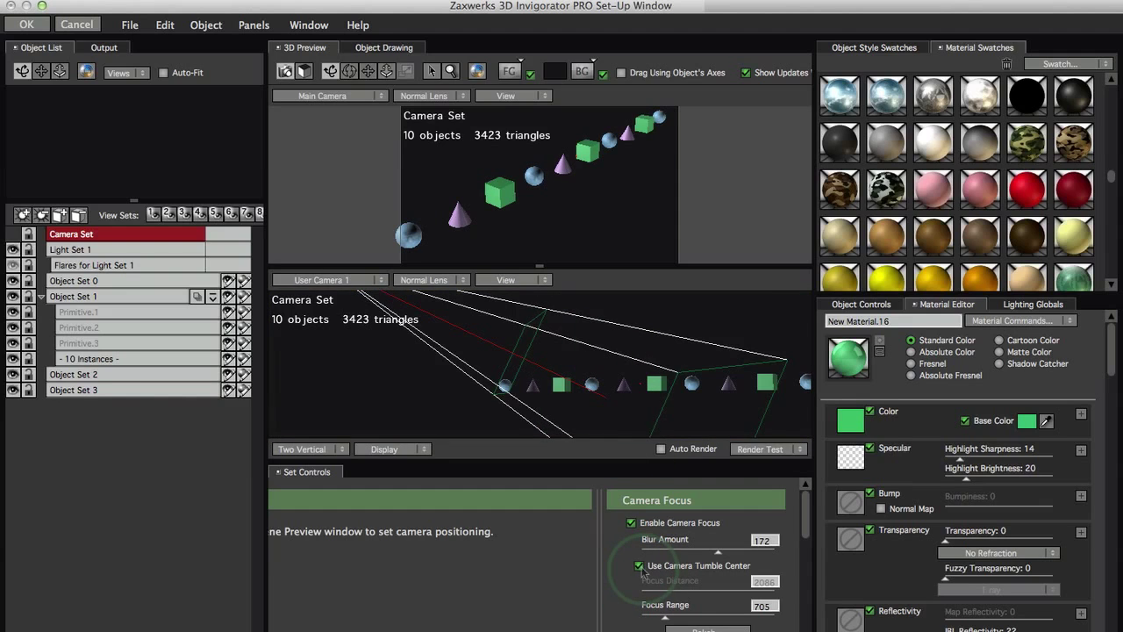
Turn off Use Camera Tumble Center and look at the fit options of the User Camera 1 view.
click(639, 566)
click(579, 379)
click(657, 218)
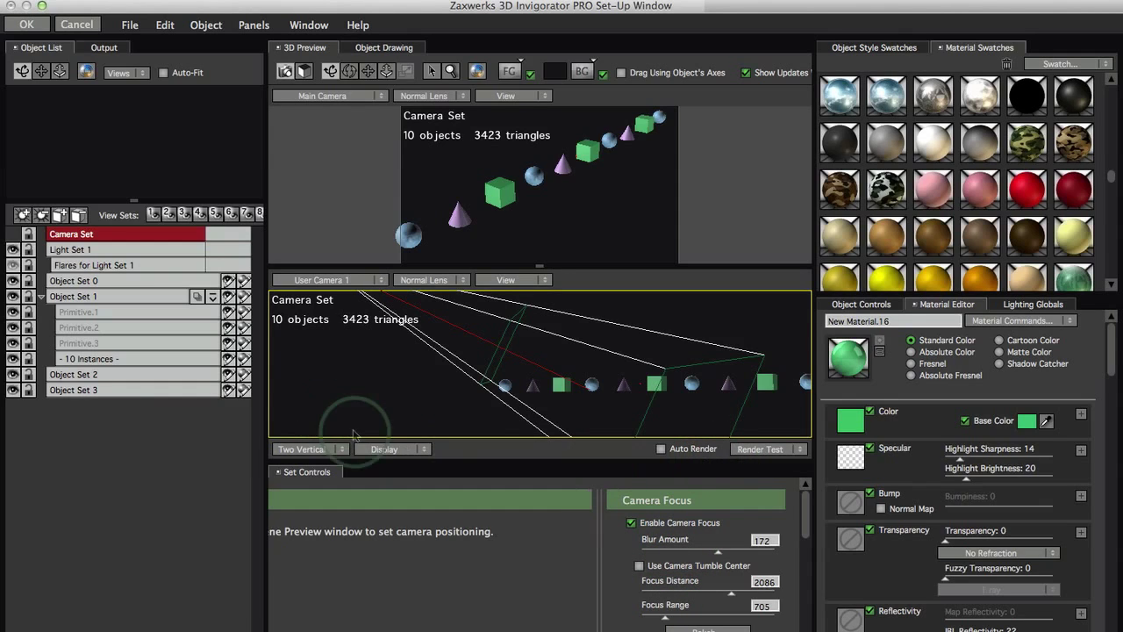
click(512, 279)
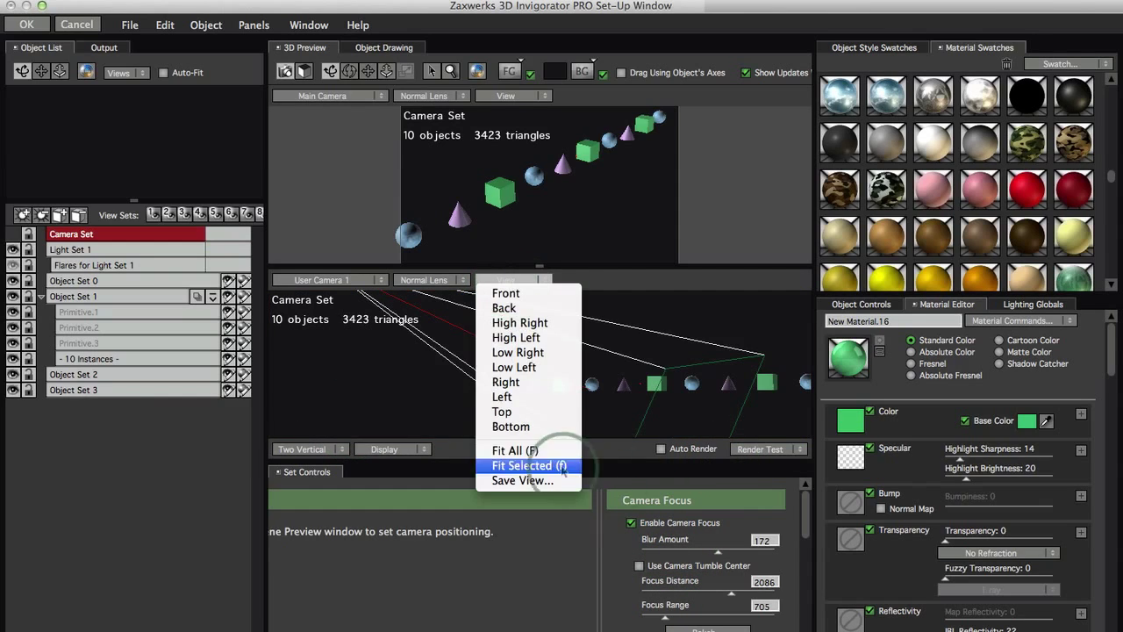
click(530, 465)
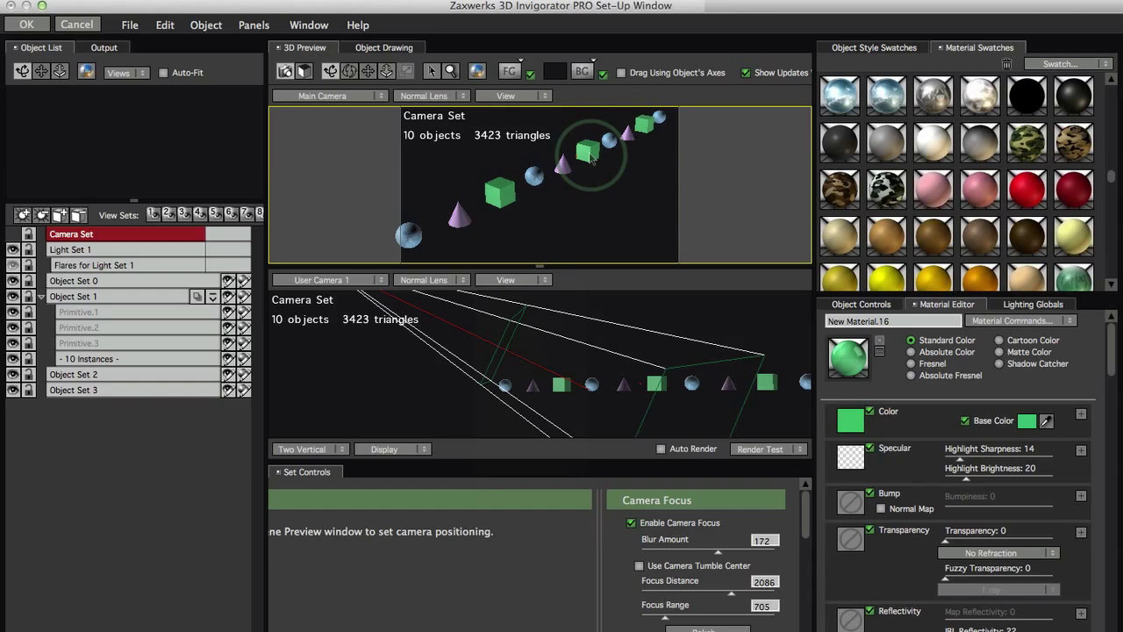
Recenter the Main Camera on the middle green cube with Fit Selected, far enough back to show the whole row, and render a test.
click(588, 152)
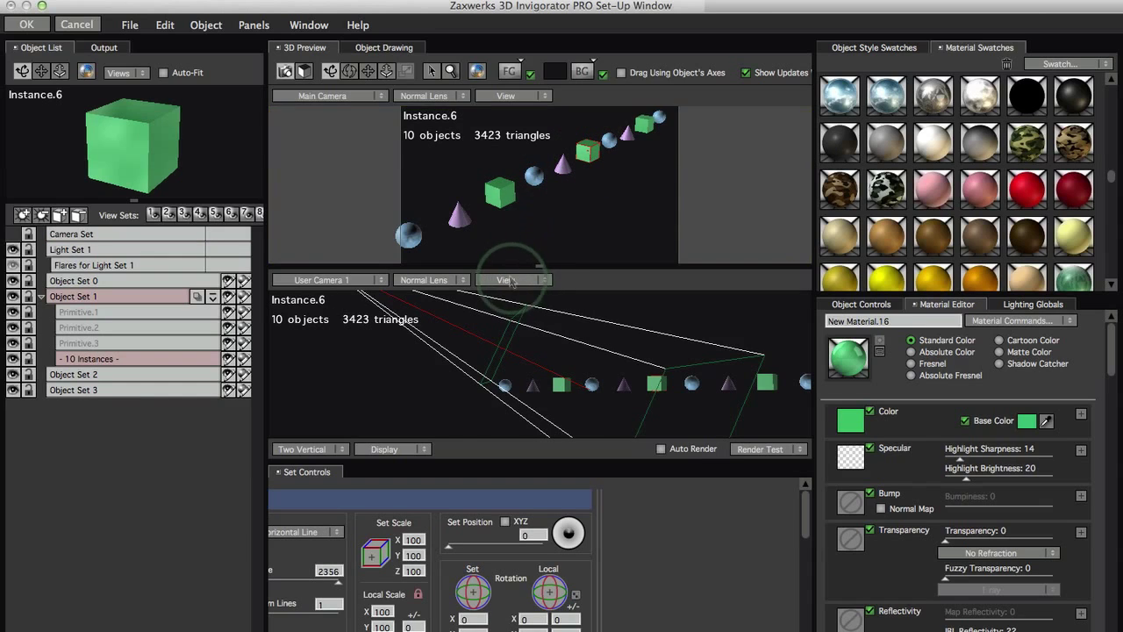
click(525, 98)
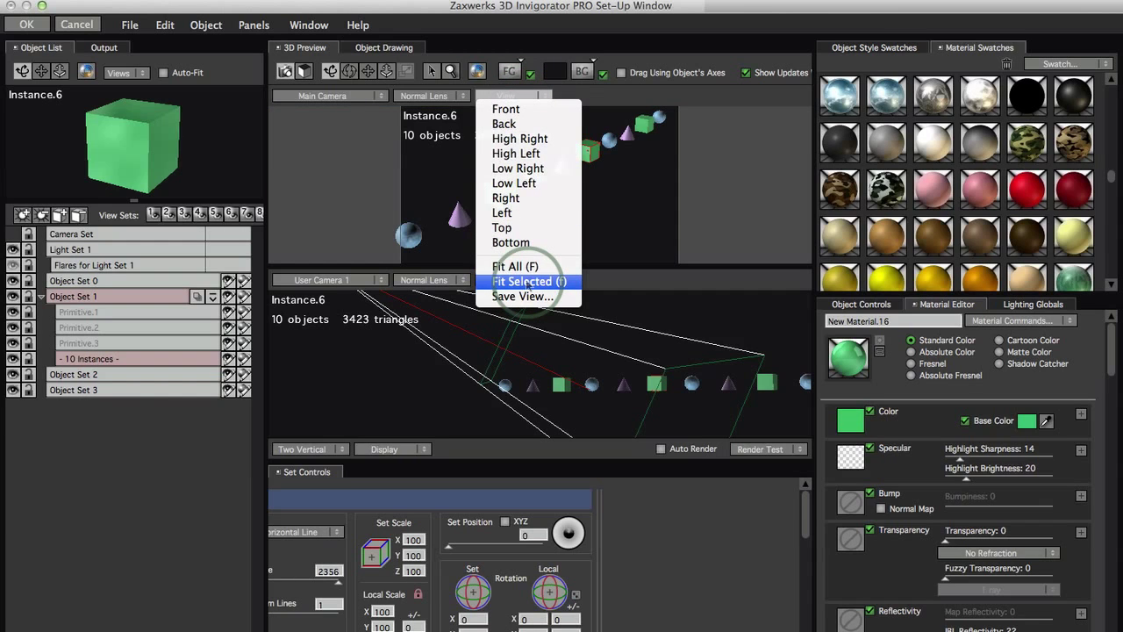
click(527, 281)
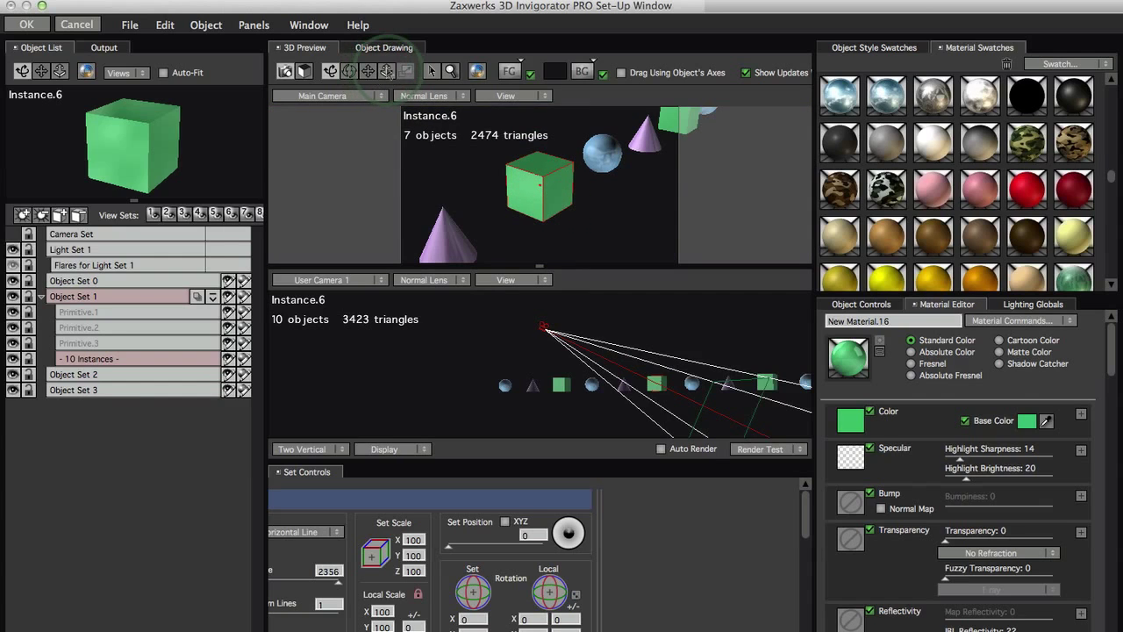
drag(635, 188, 614, 290)
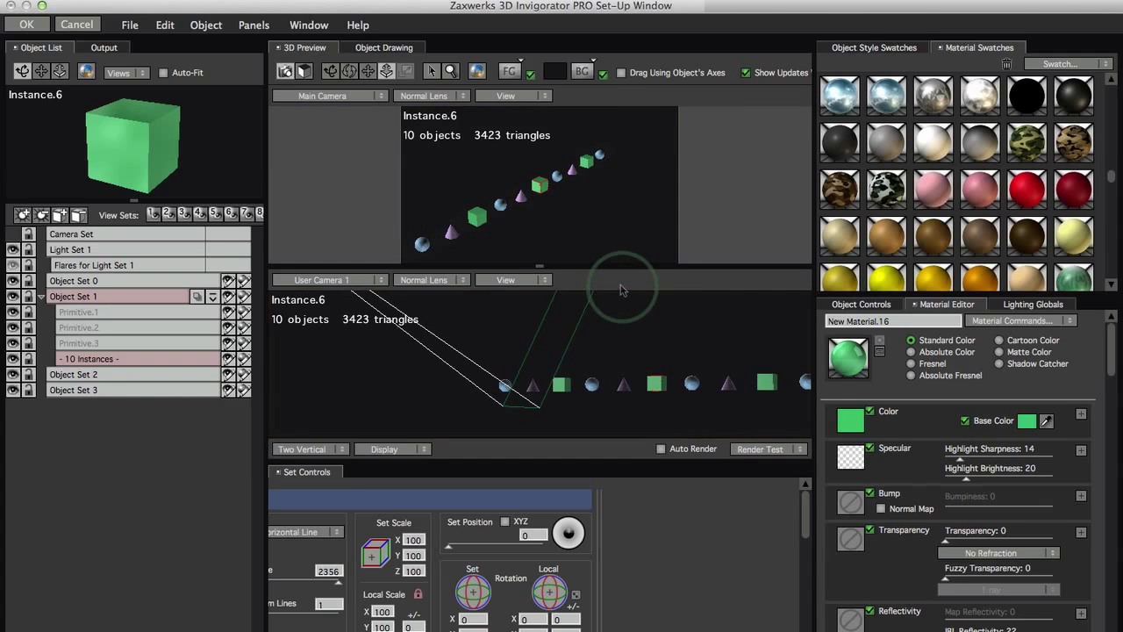
click(759, 449)
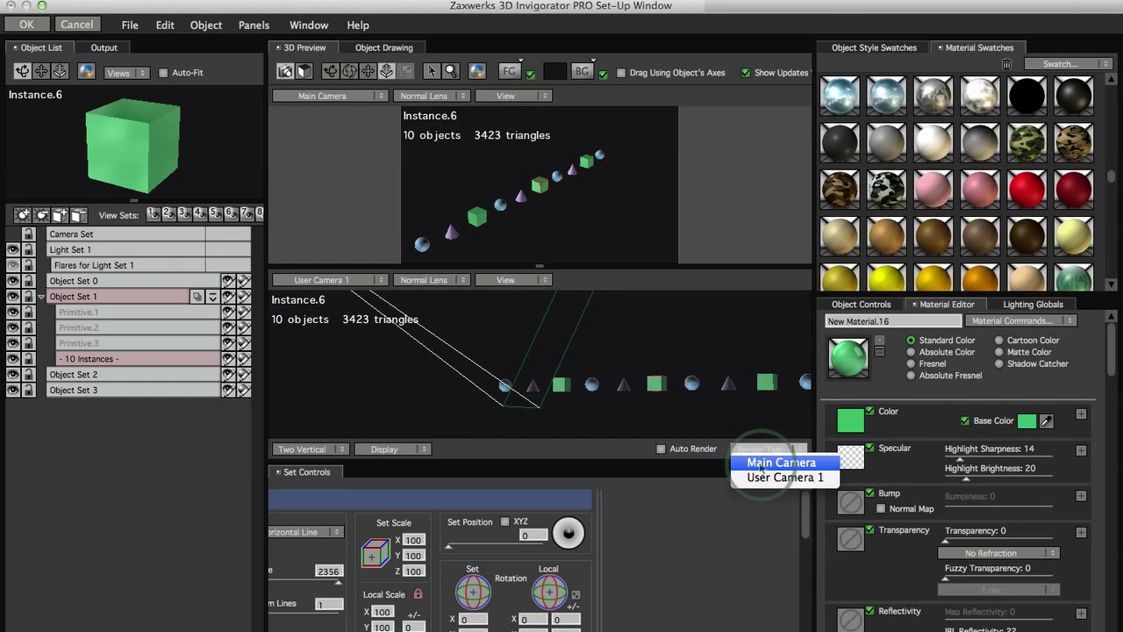
click(762, 462)
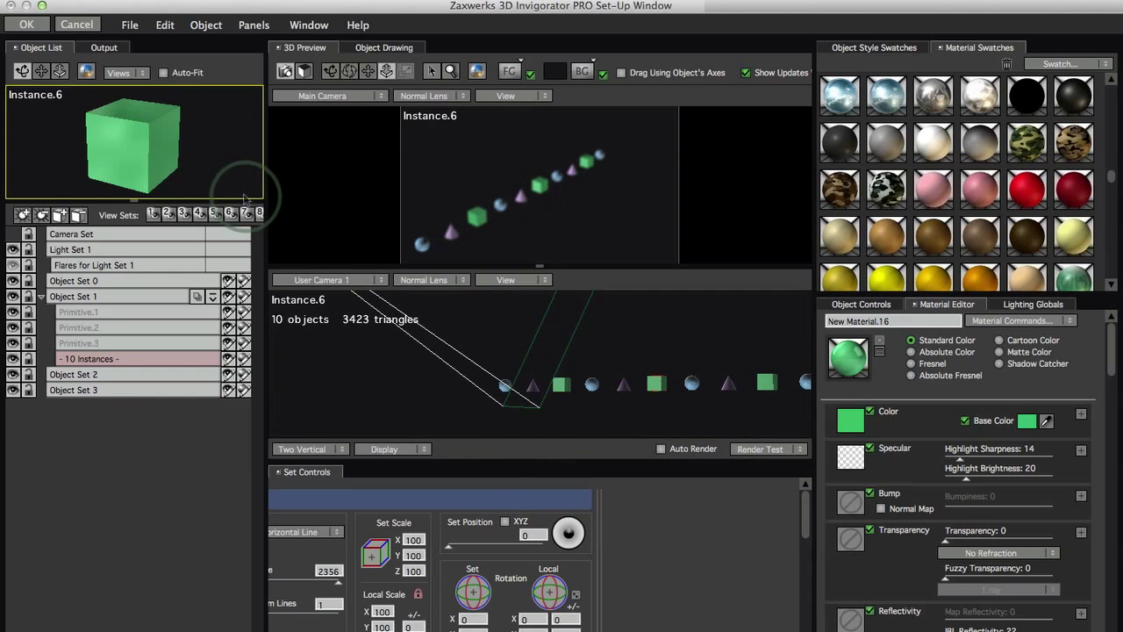
Enable Use Camera Tumble Center in the Camera Set and check where the focus planes lie in the User Camera 1 view.
click(102, 235)
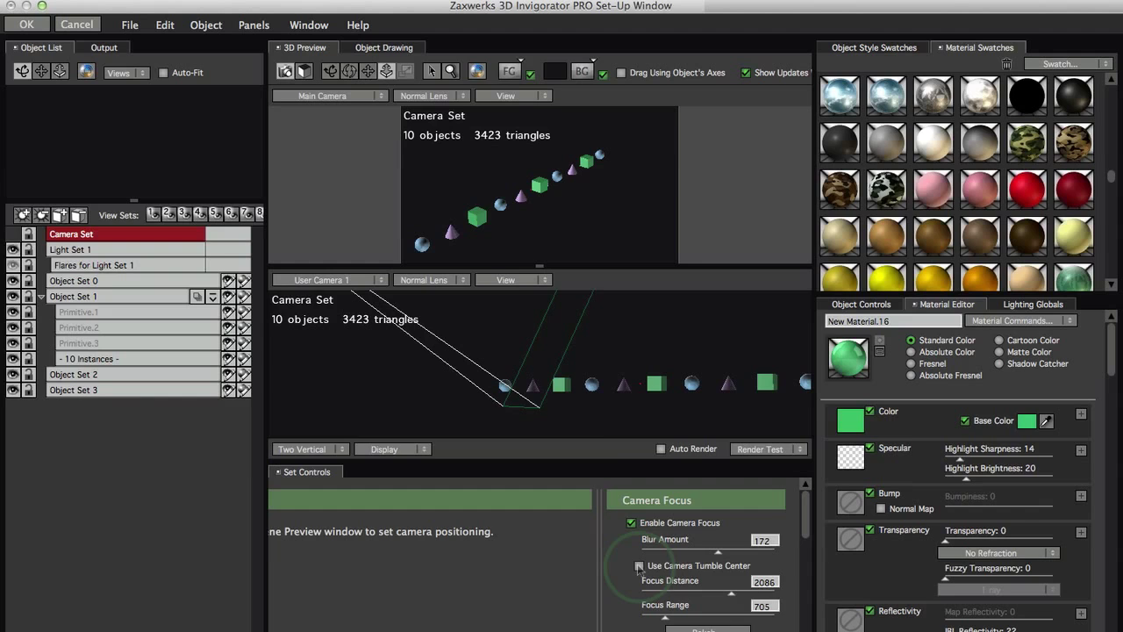
mouse_move(602, 363)
mouse_down()
mouse_move(602, 338)
mouse_move(664, 401)
mouse_move(559, 342)
mouse_move(536, 349)
mouse_move(481, 333)
mouse_move(627, 367)
mouse_move(602, 343)
mouse_up()
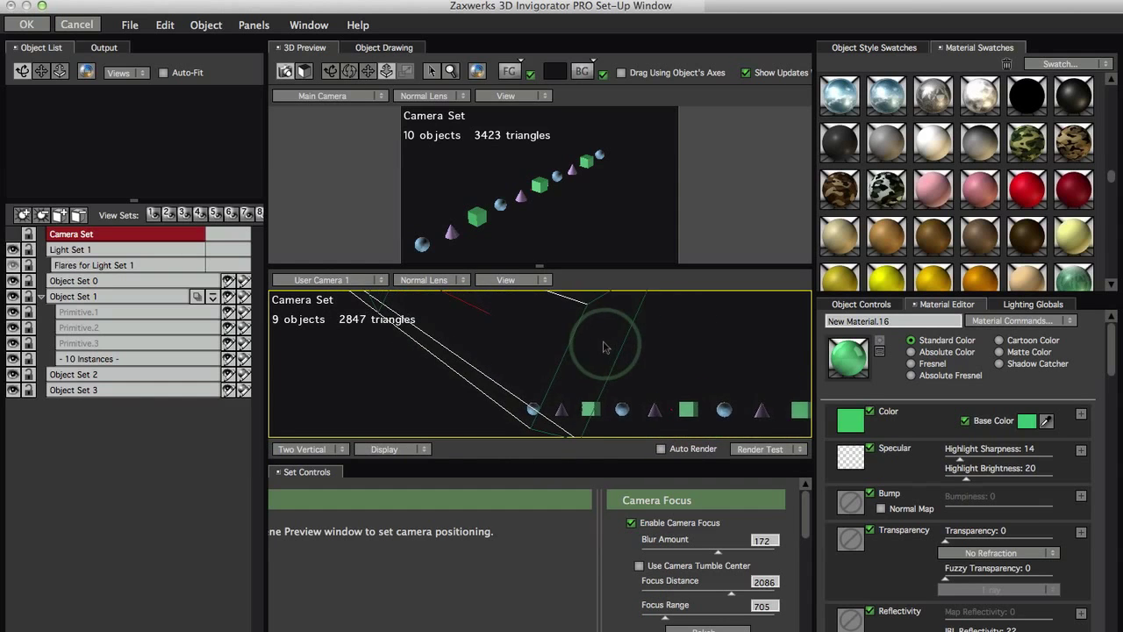
click(638, 566)
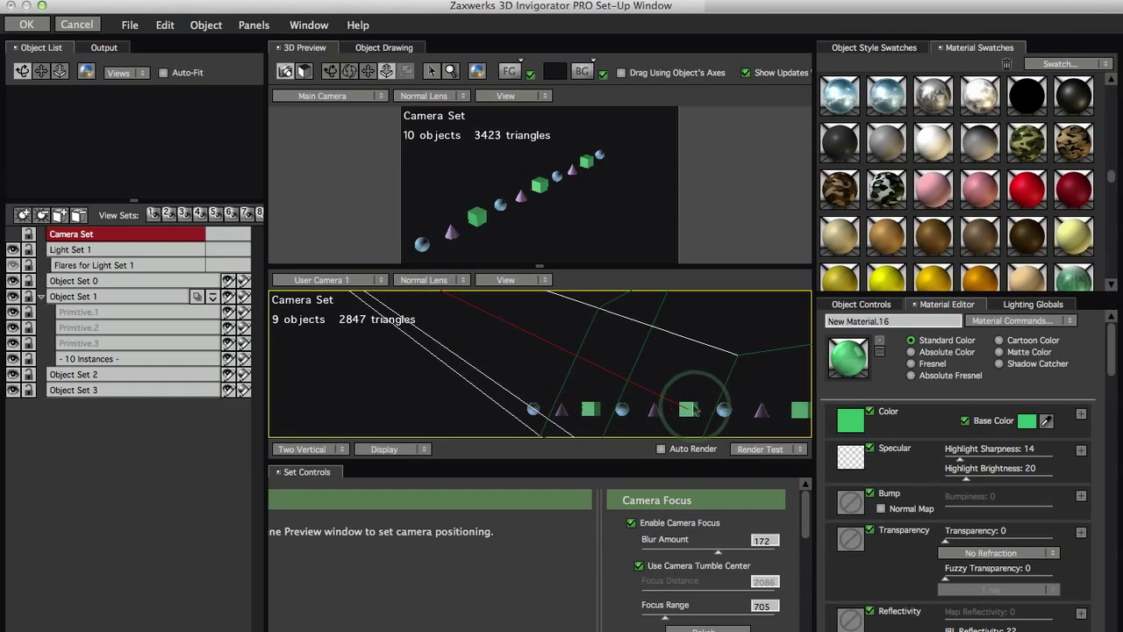
click(546, 184)
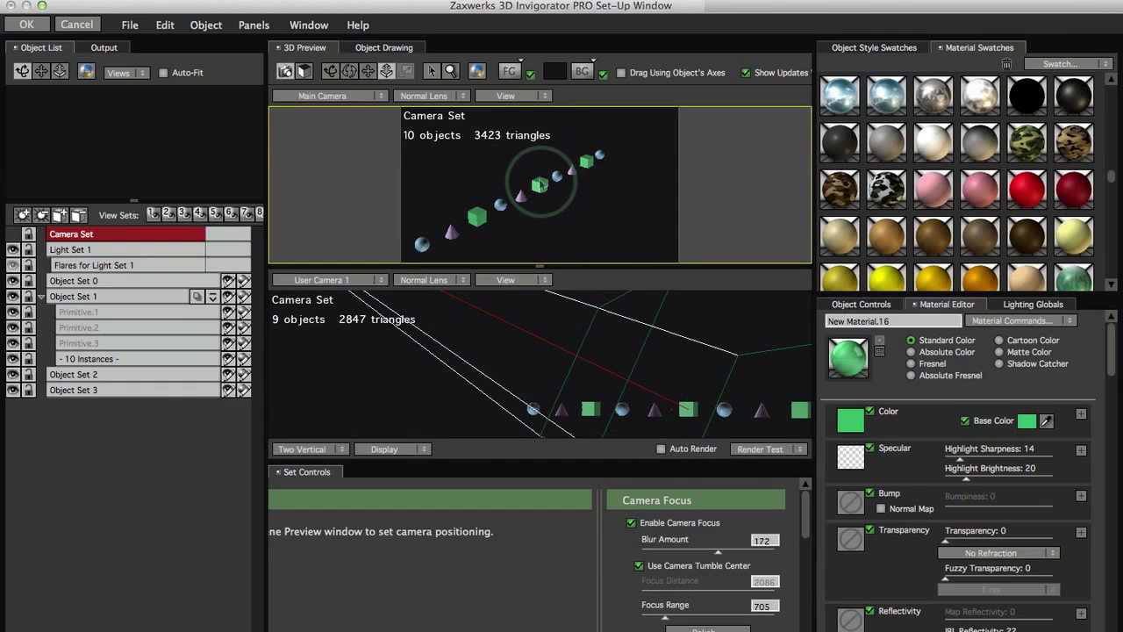
Narrow the Focus Range to 517 and render tests of the Main Camera, the second with its view enlarged.
click(882, 617)
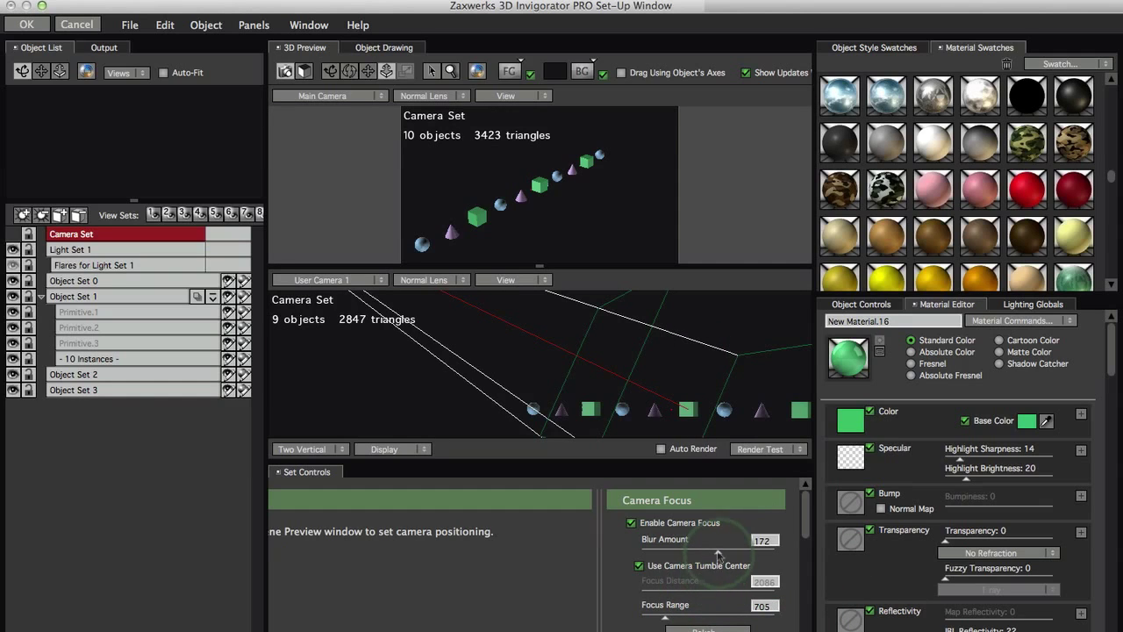
drag(664, 620, 659, 620)
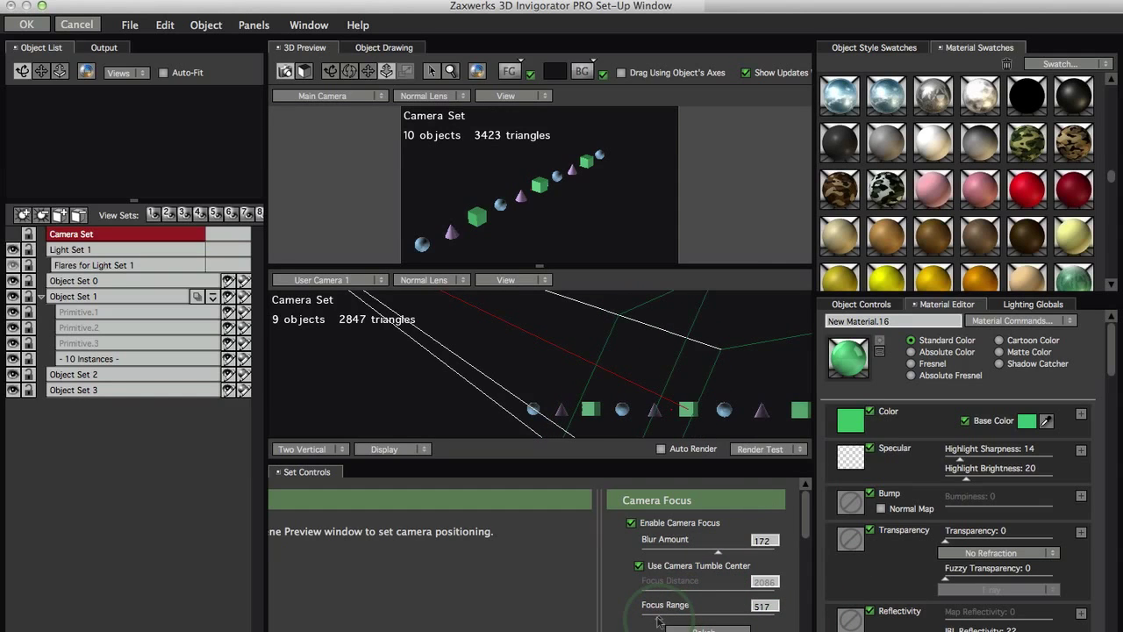
click(762, 449)
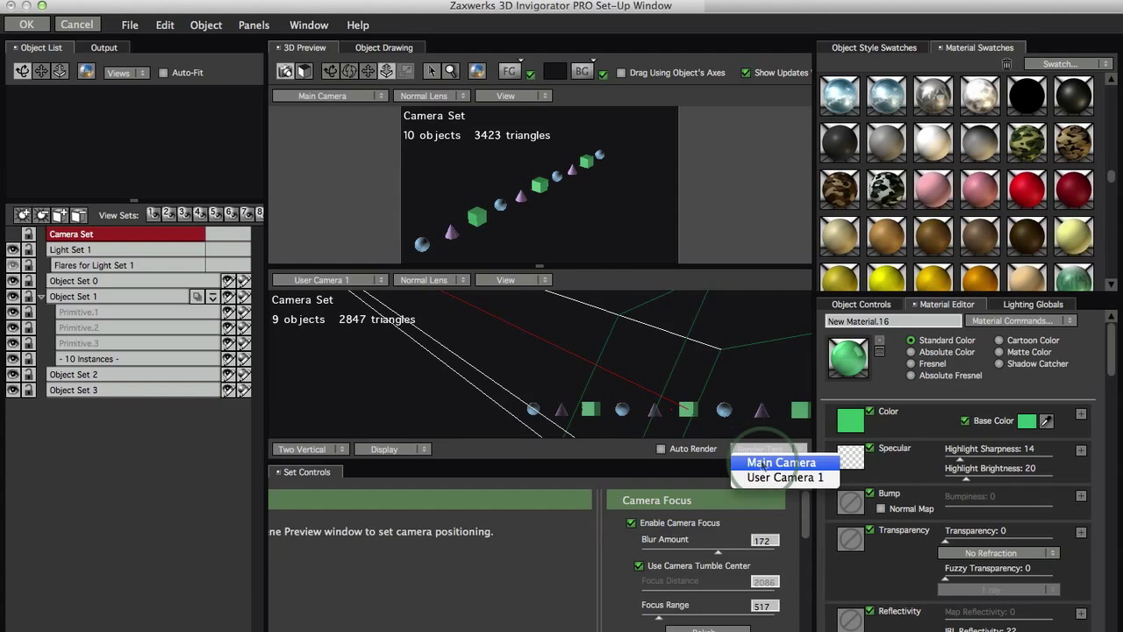
click(779, 457)
click(610, 266)
drag(610, 266, 544, 390)
click(742, 448)
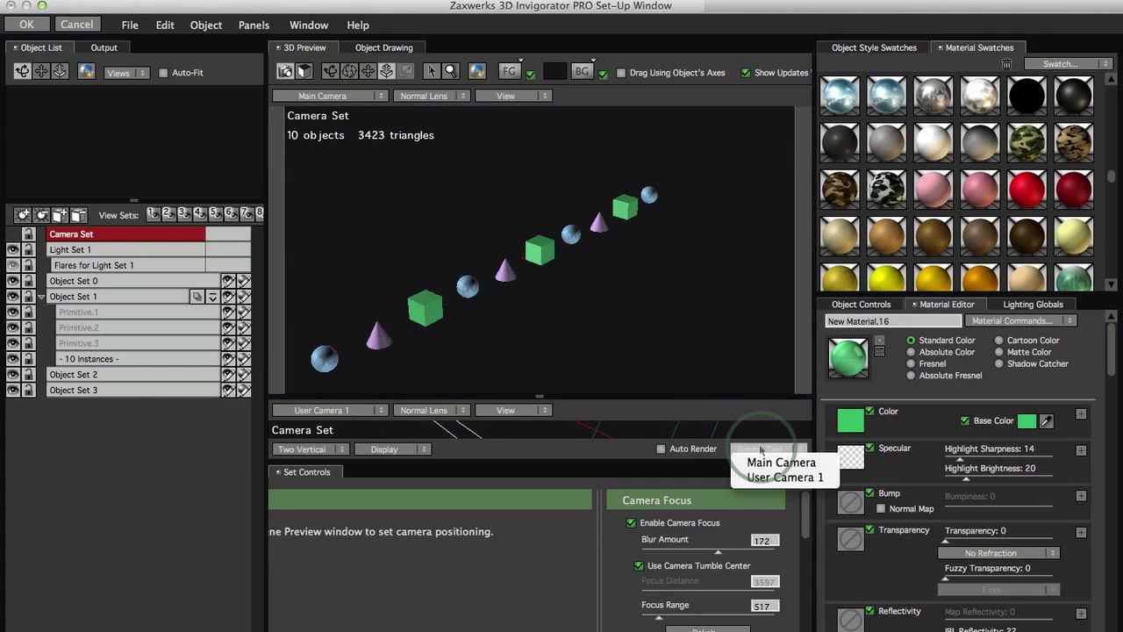
click(772, 461)
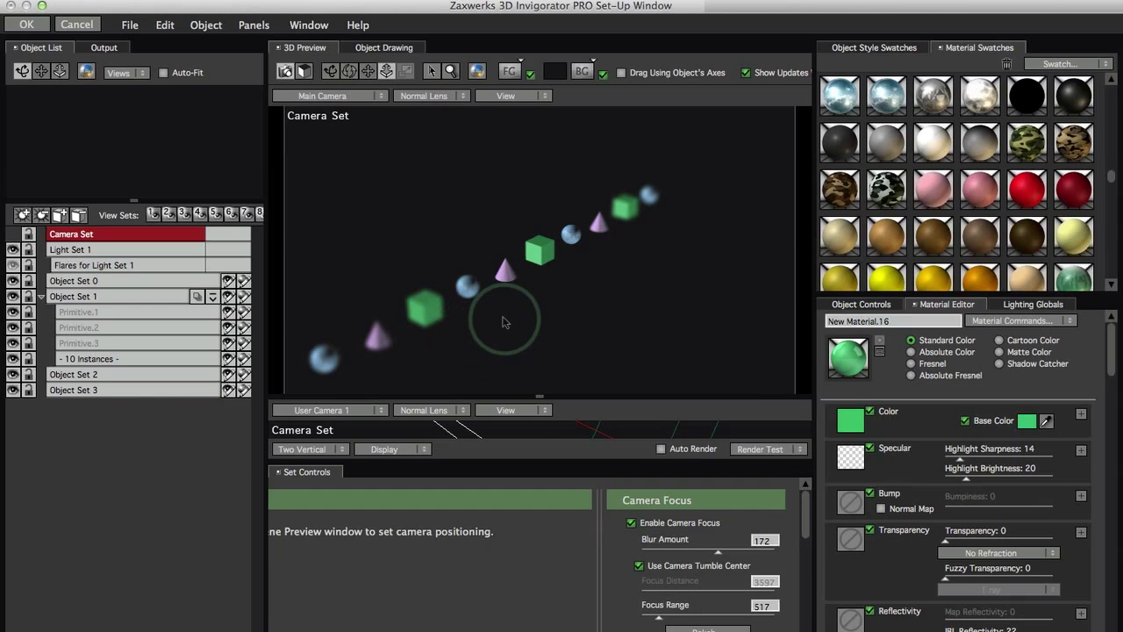
Shrink the Main Camera view to bring the User Camera 1 view back, and select Light Set 1.
drag(544, 409, 540, 289)
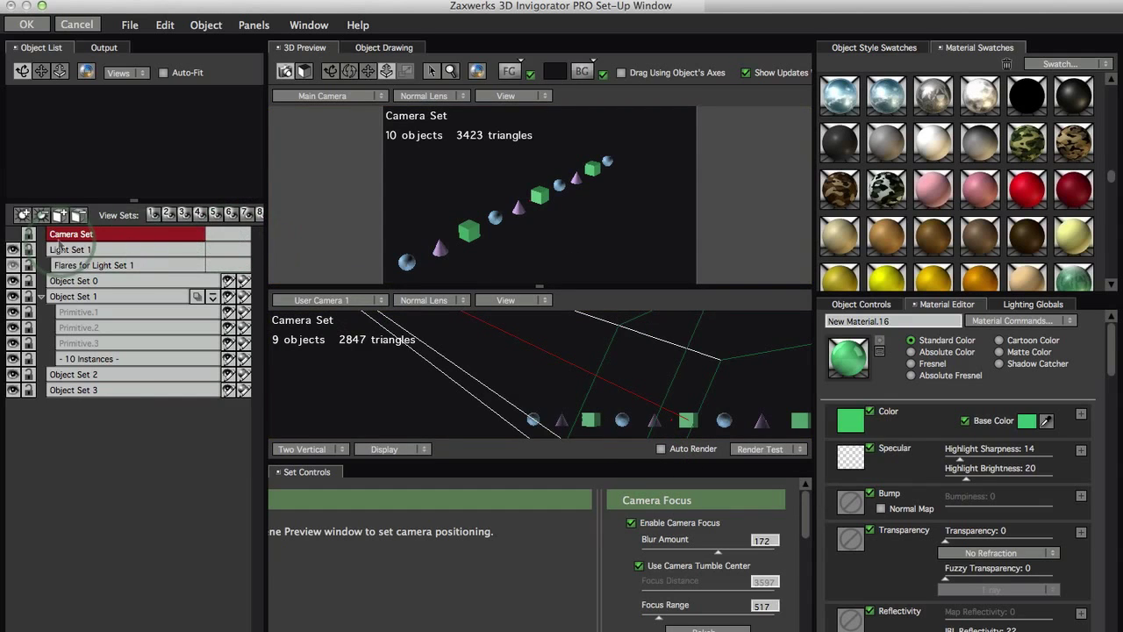
click(100, 253)
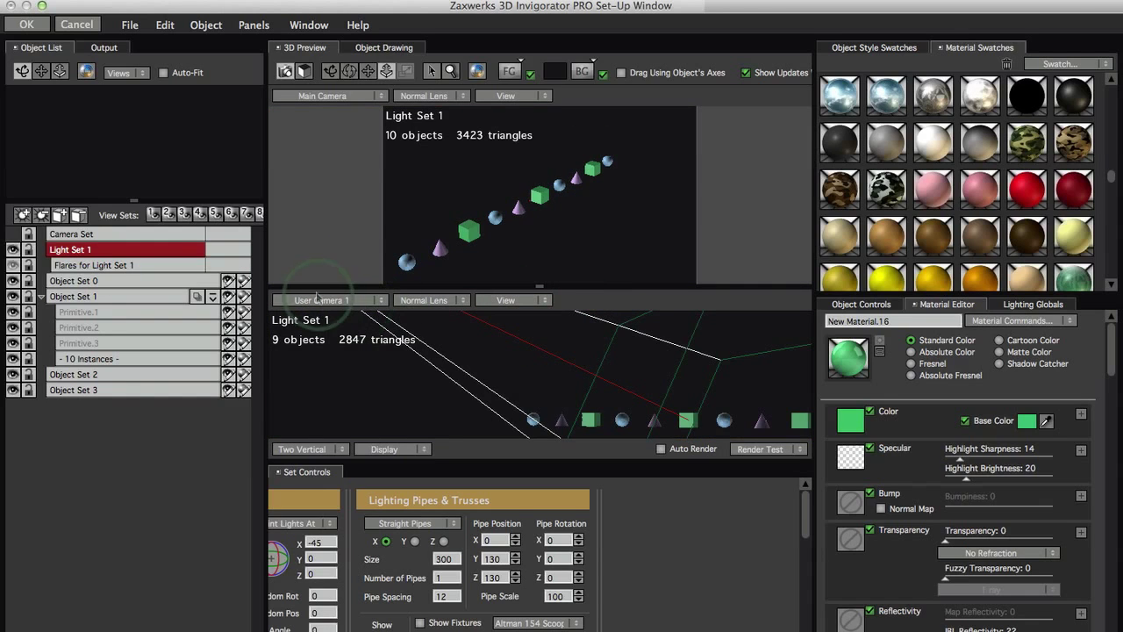
click(313, 449)
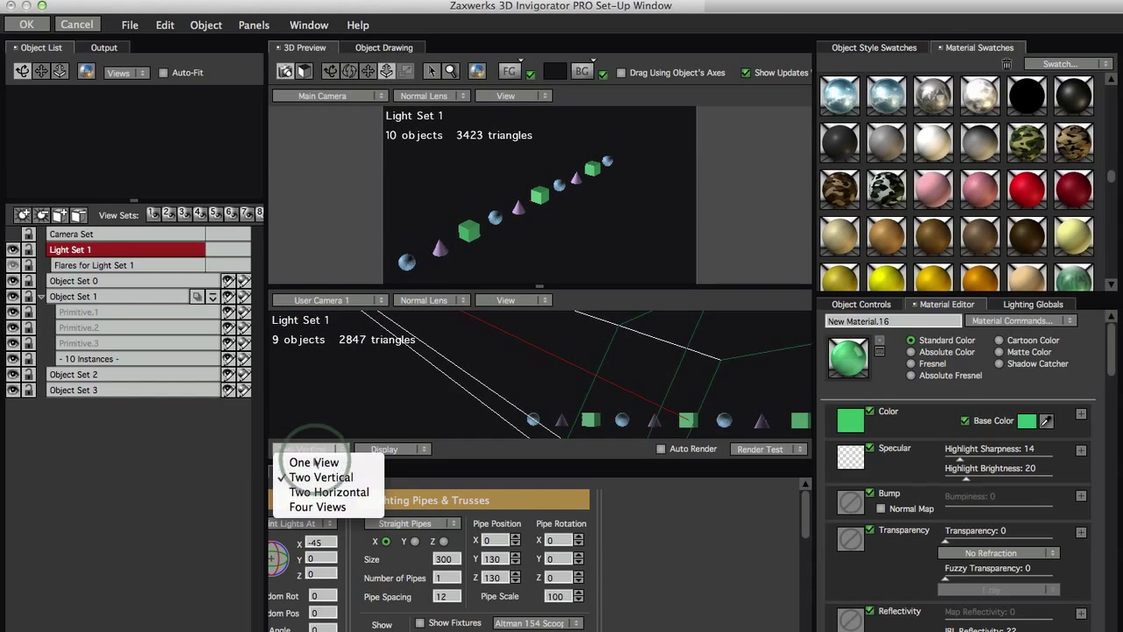
click(311, 411)
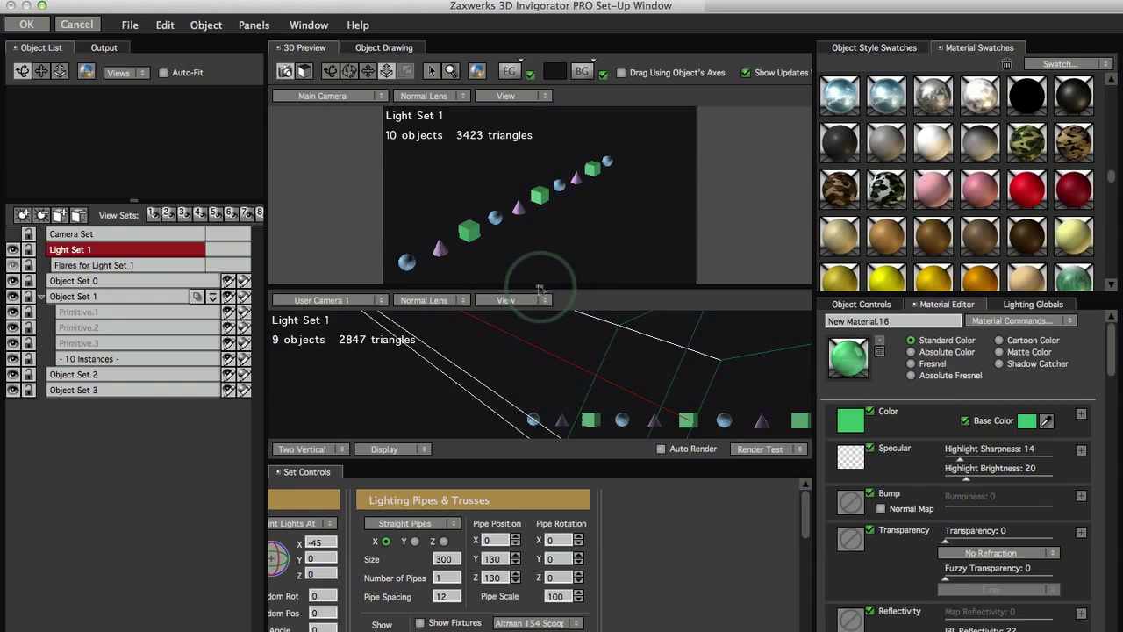
Enlarge the User Camera 1 view, make sure Set Controls is shown, and display the Camera Set's Camera Focus settings.
drag(537, 286, 543, 207)
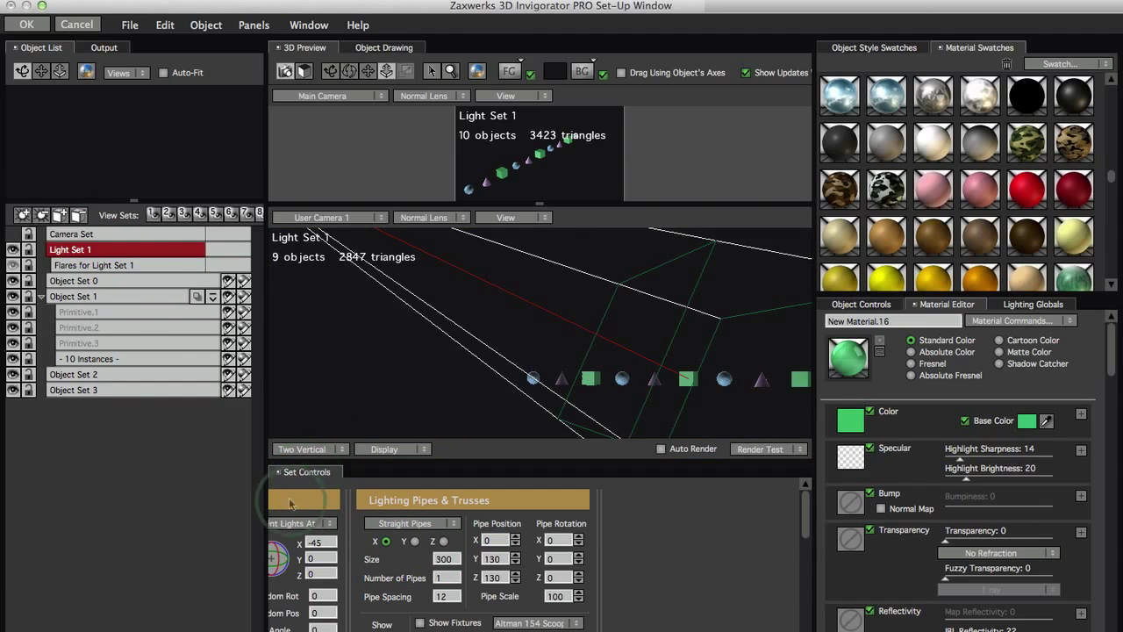
click(427, 365)
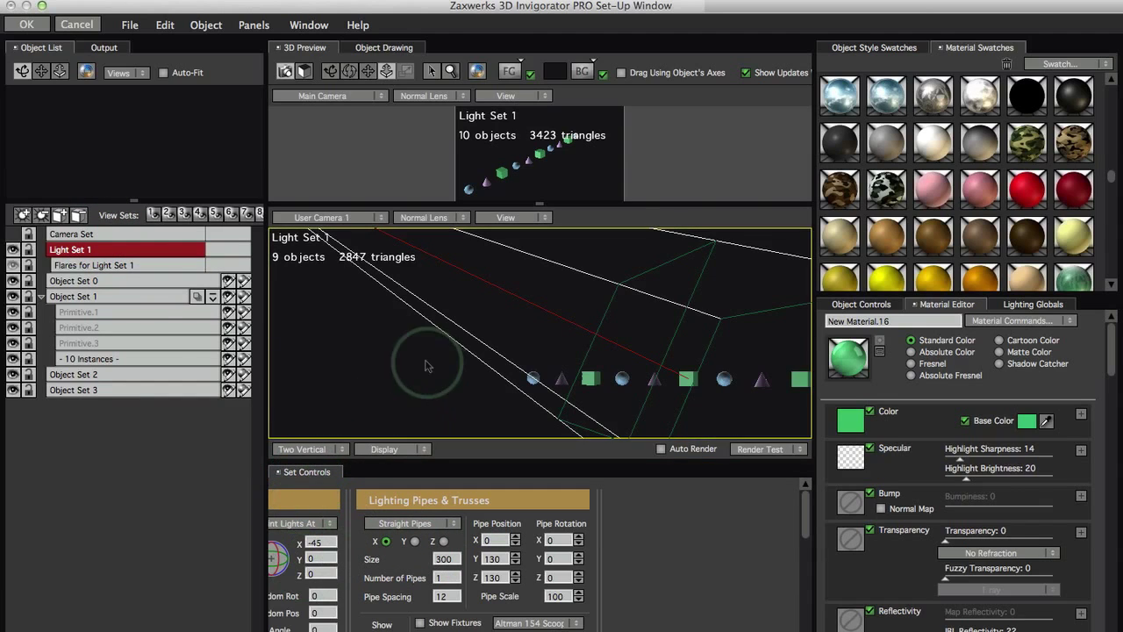
click(261, 27)
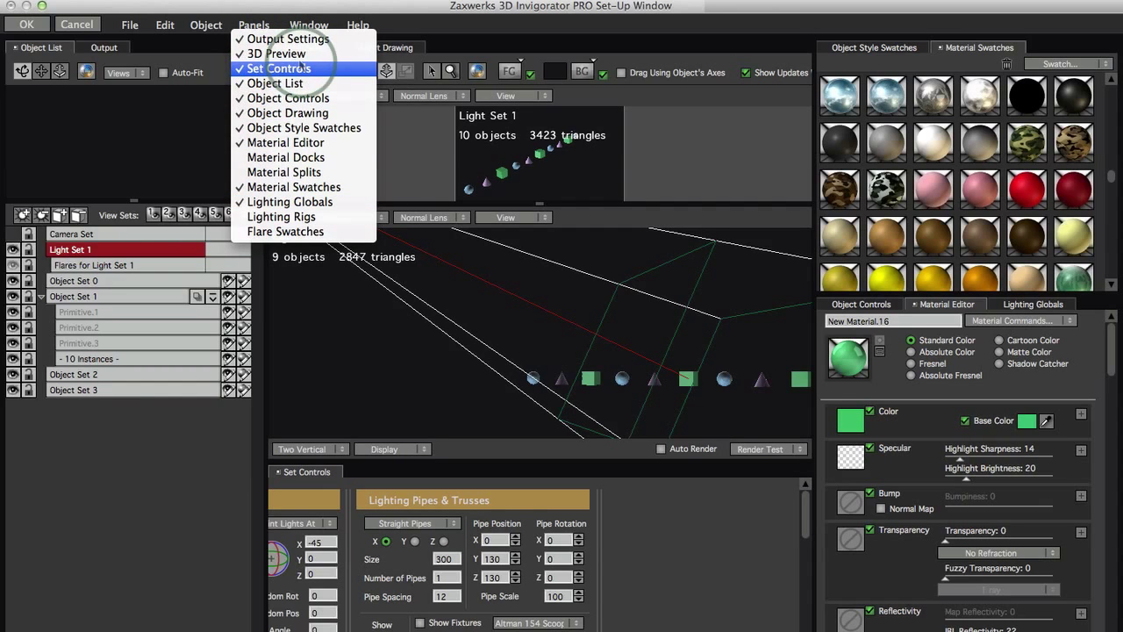
click(301, 67)
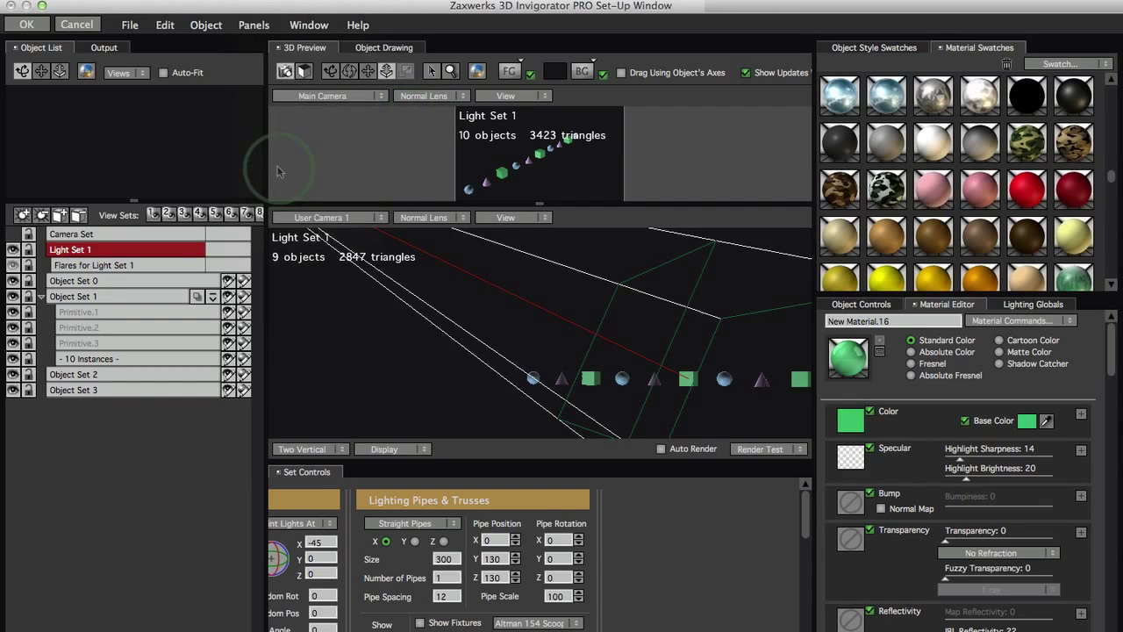
click(87, 235)
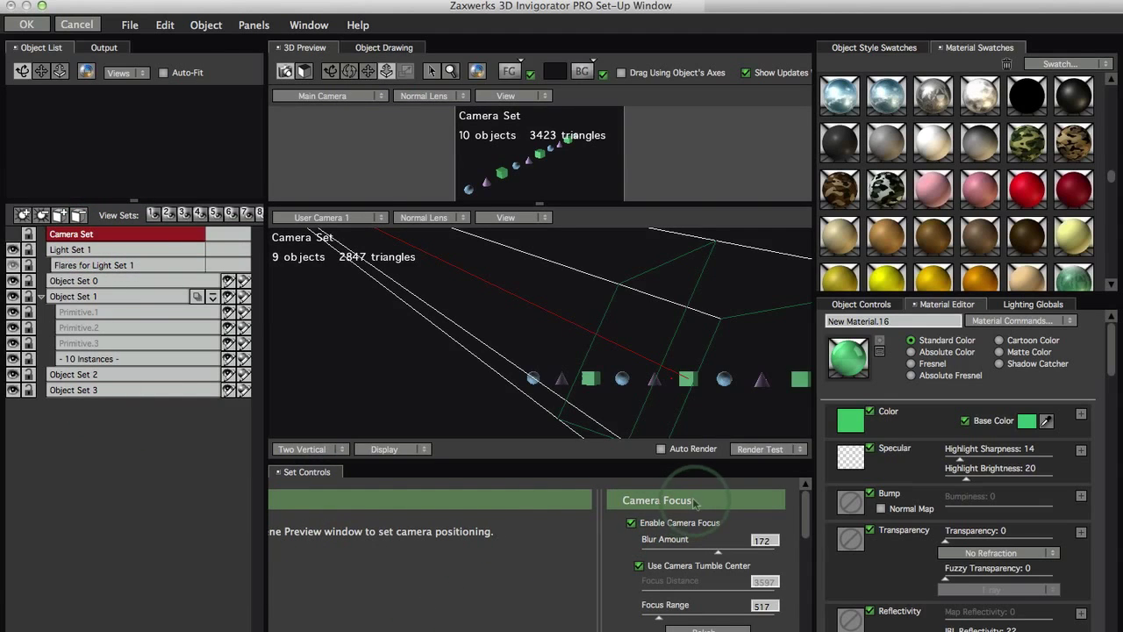
click(811, 526)
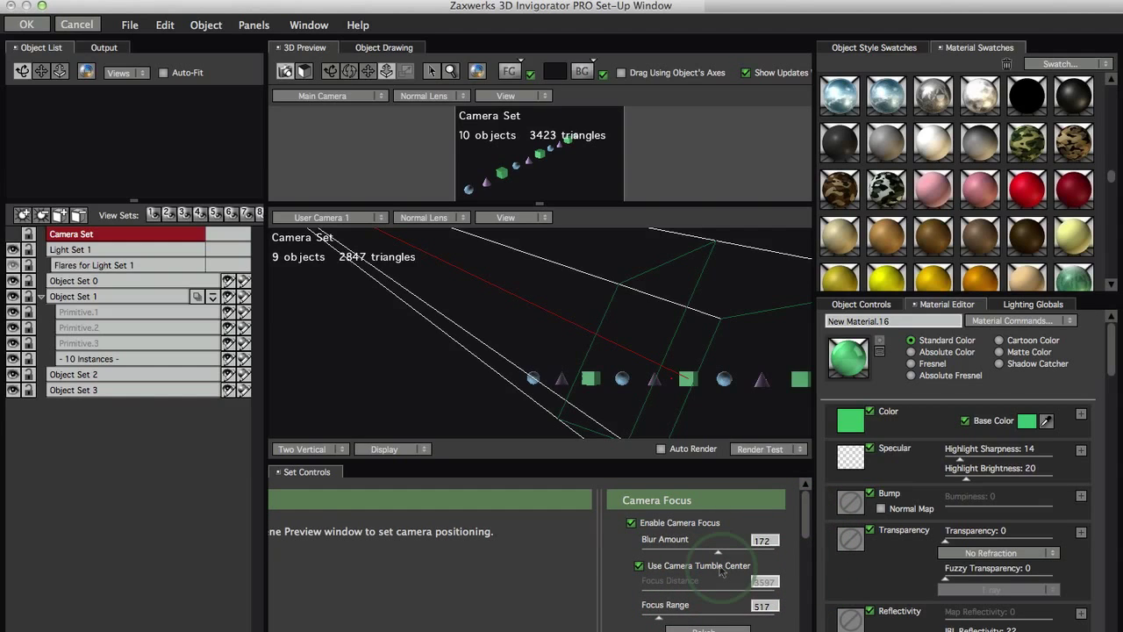
Accept the Set-Up scene to return to After Effects, and set the 3D Invigorator PRO effect's Bokeh Type to Soft Circle.
click(33, 25)
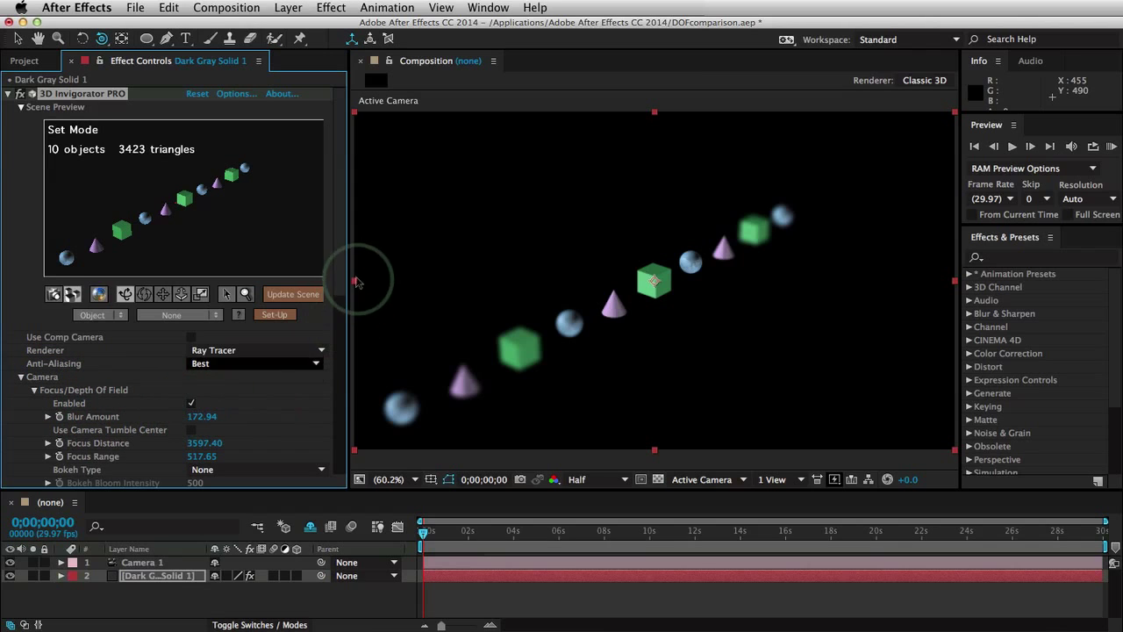
drag(342, 270, 394, 281)
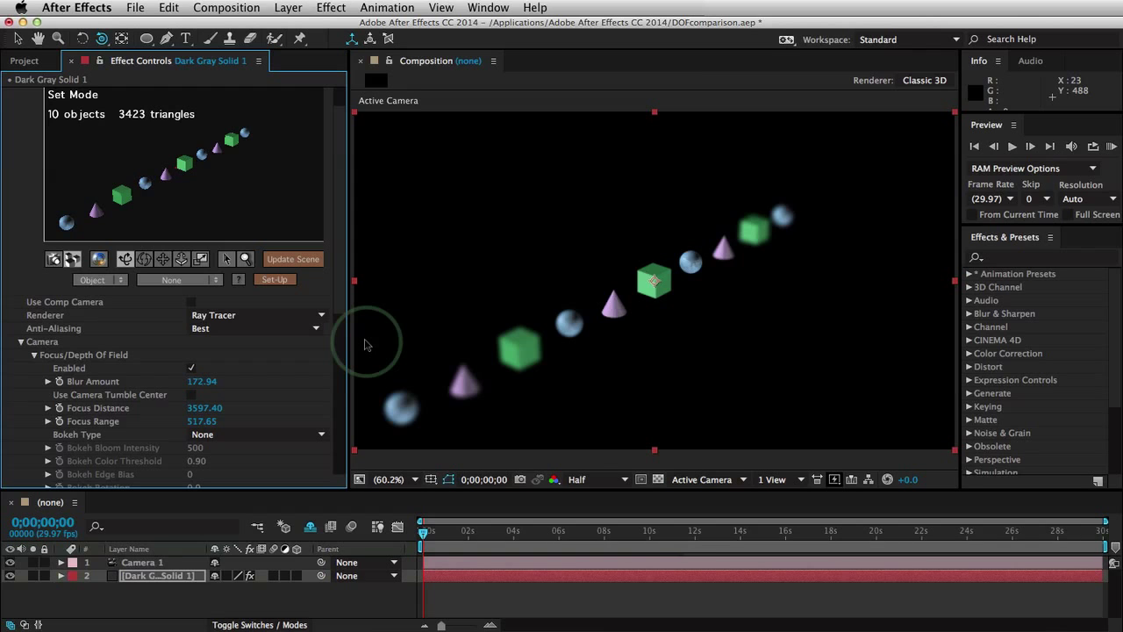
scroll(338, 316, down, 4)
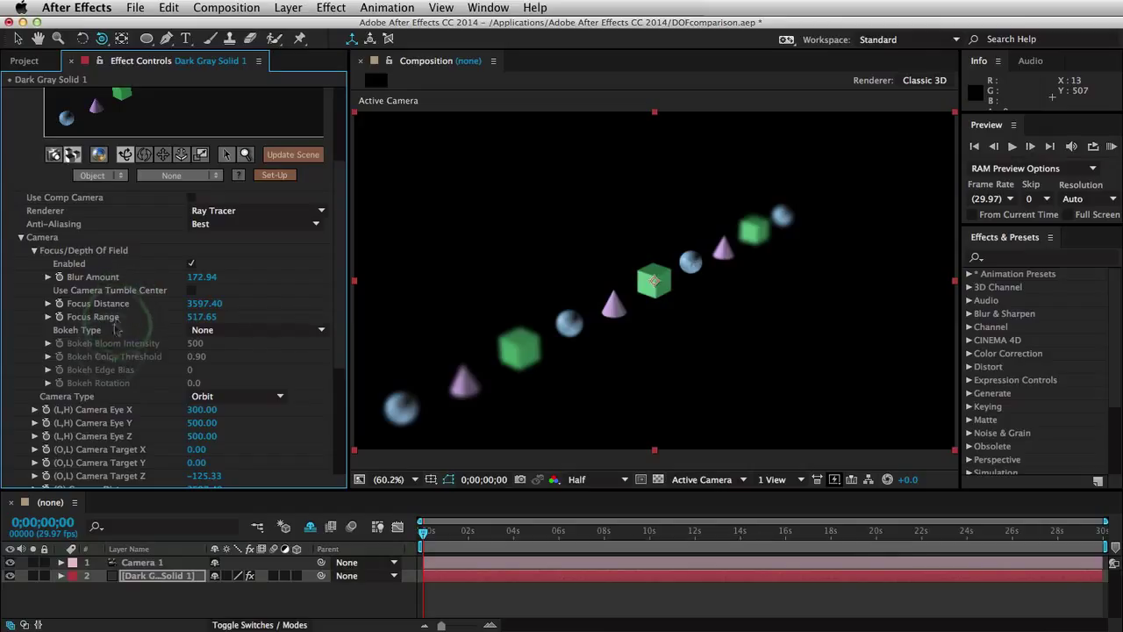
click(220, 330)
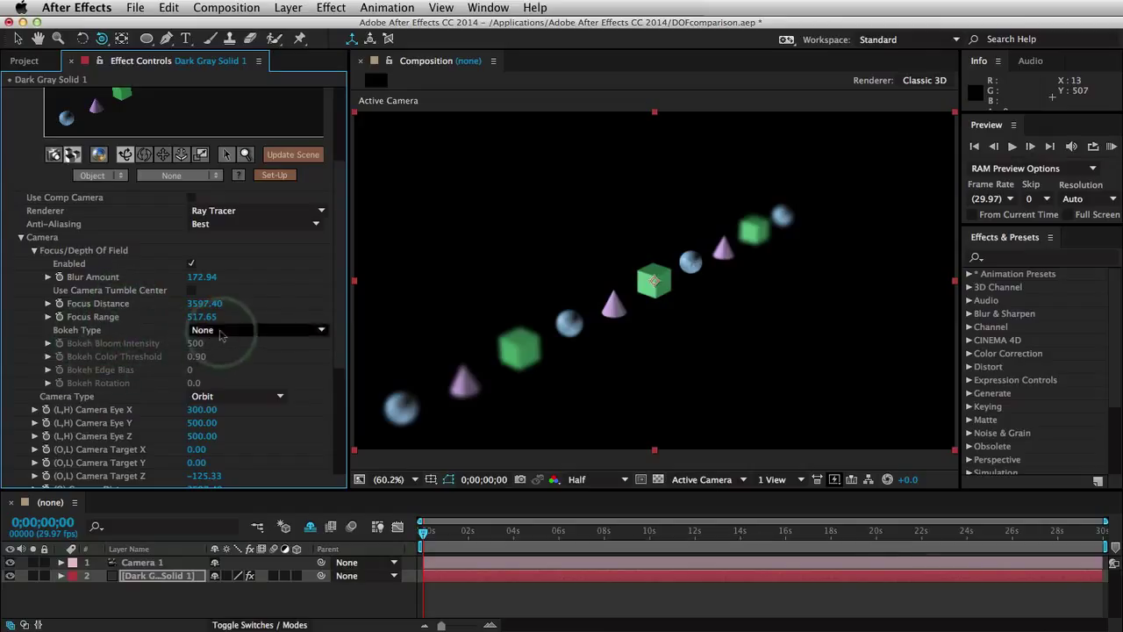
click(231, 371)
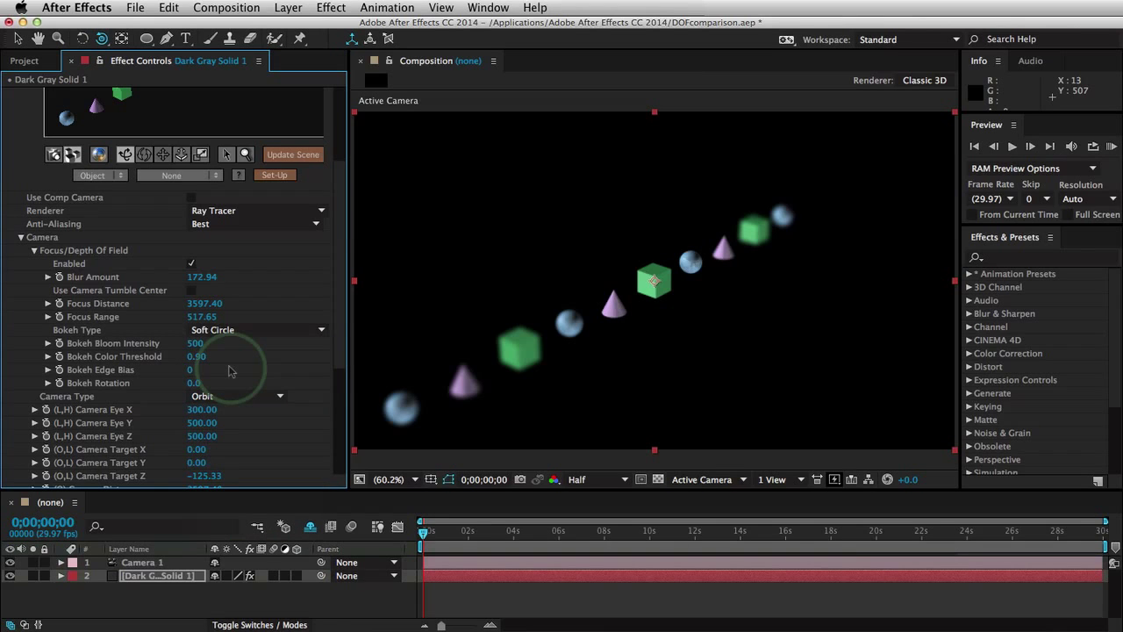